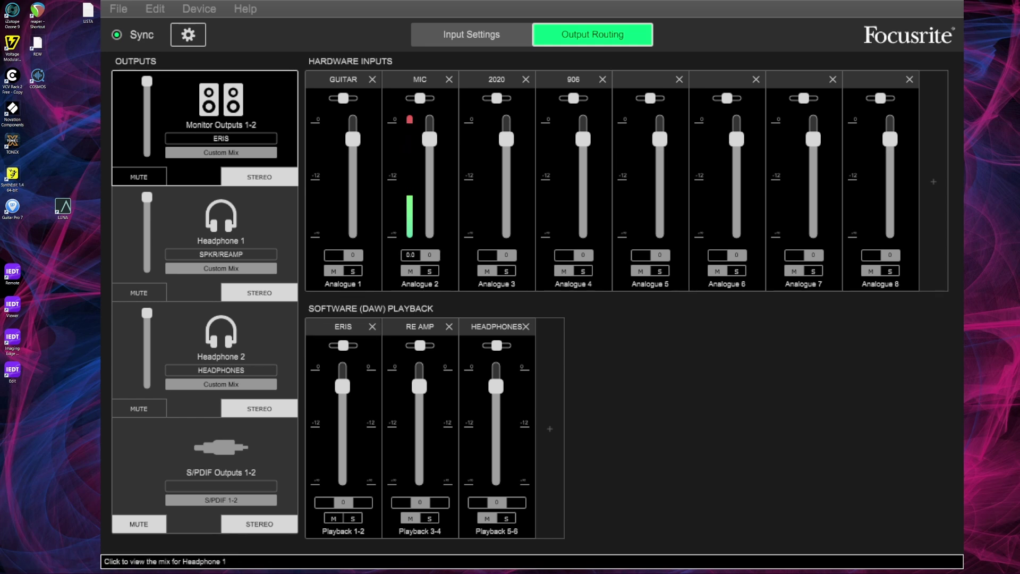
In Focusrite Control, compare the Headphone 1 and 2 mixes, settle on Headphone 1, and clear the MIC clip
click(410, 121)
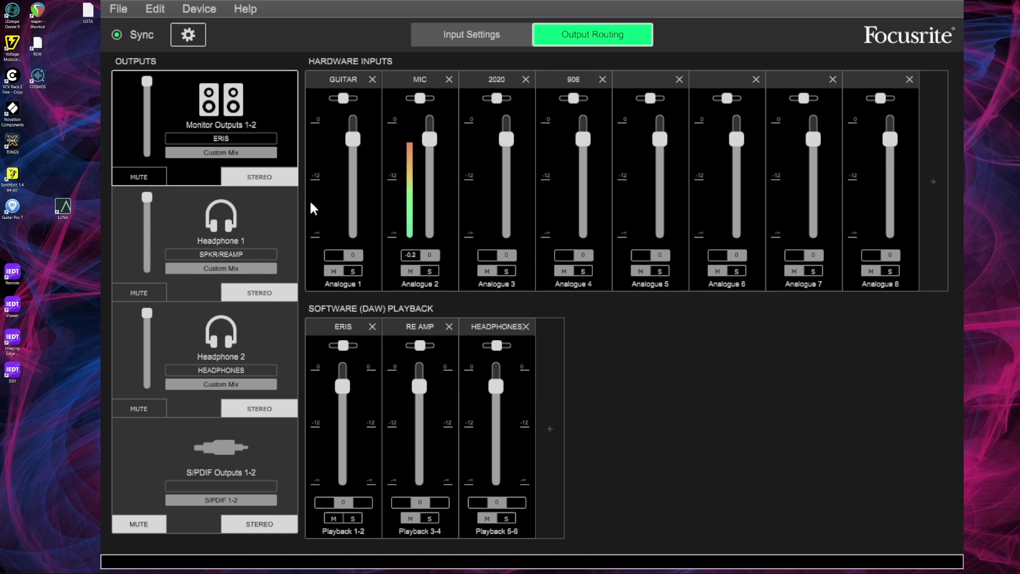
click(283, 208)
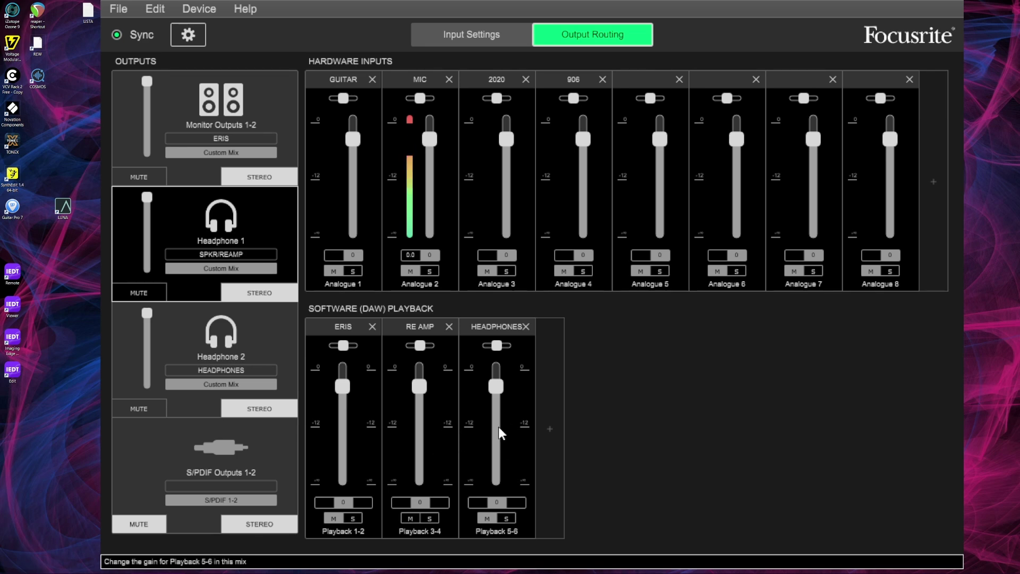
click(276, 334)
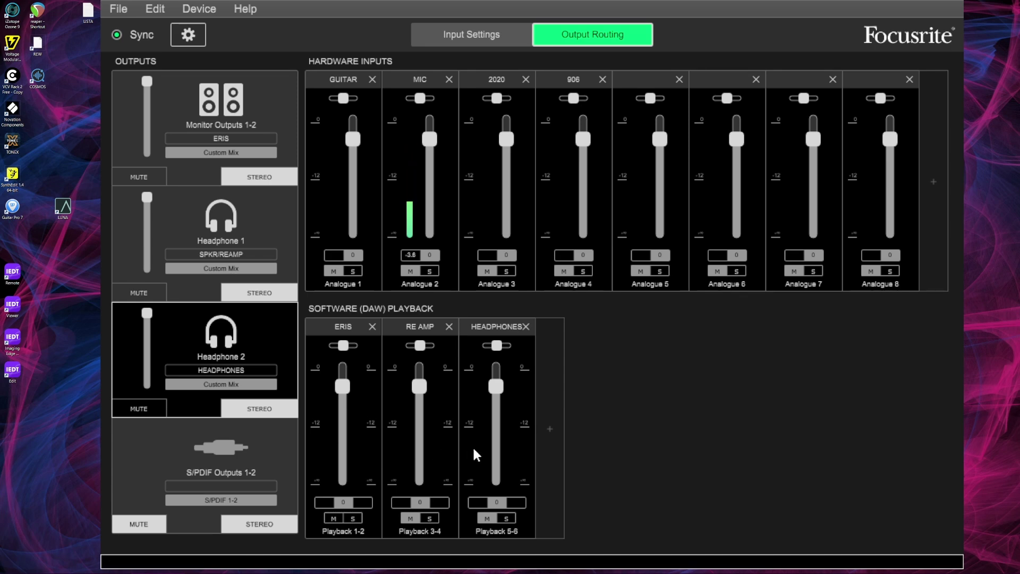
click(282, 222)
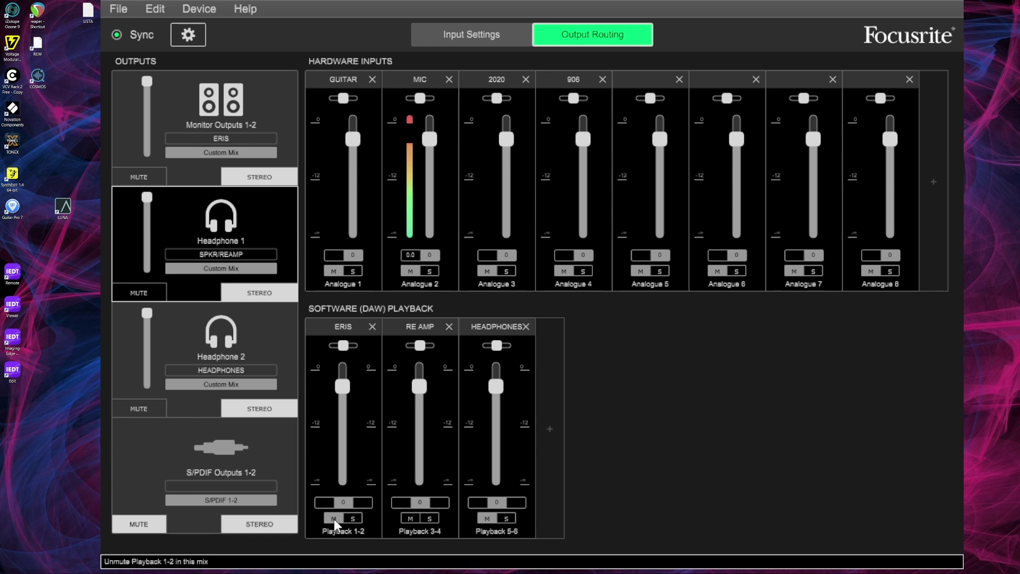
click(410, 119)
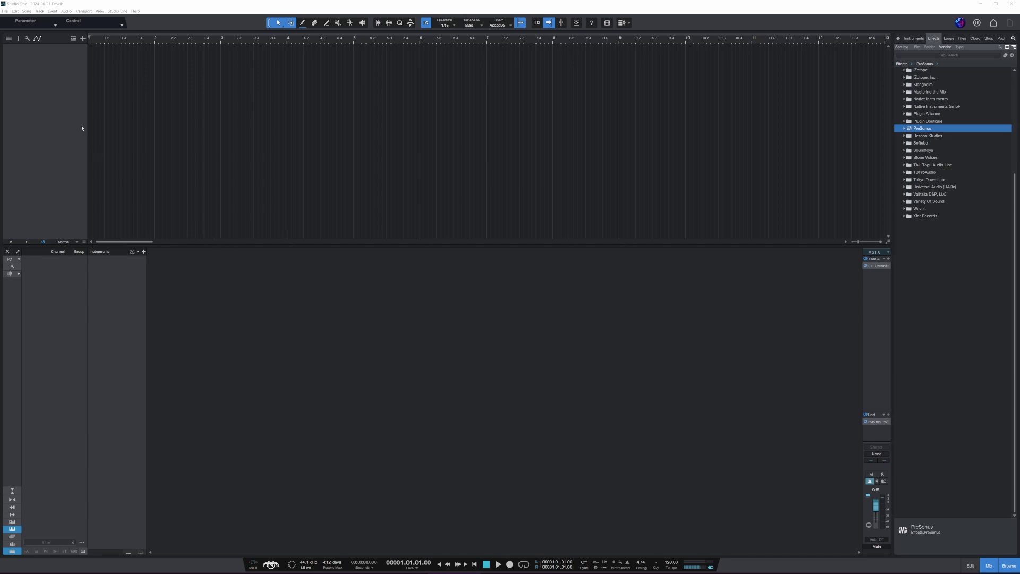
Add a mono audio Track 1 with input set to None, then show the Pop drum loops
right_click(74, 107)
click(95, 120)
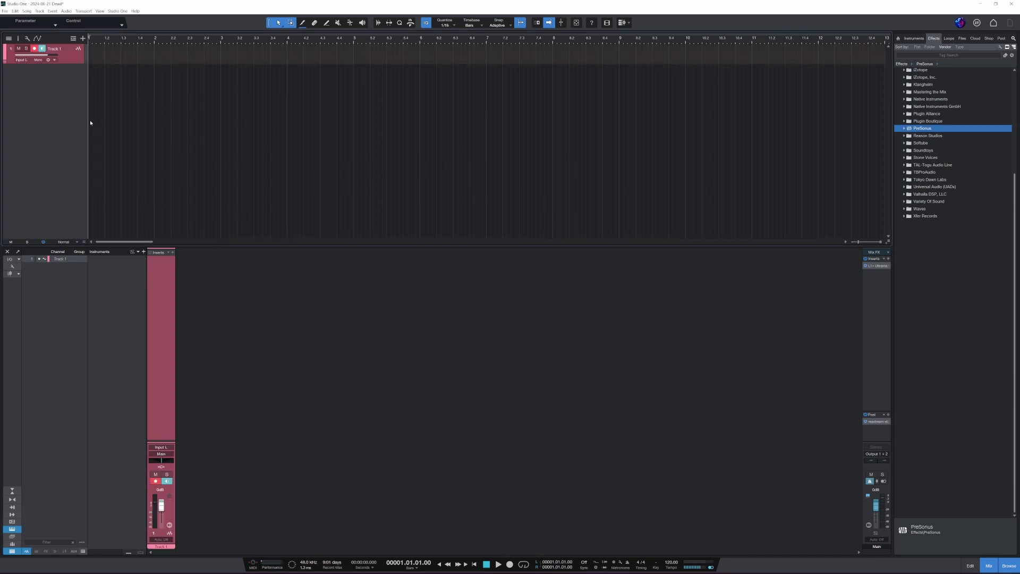
click(27, 62)
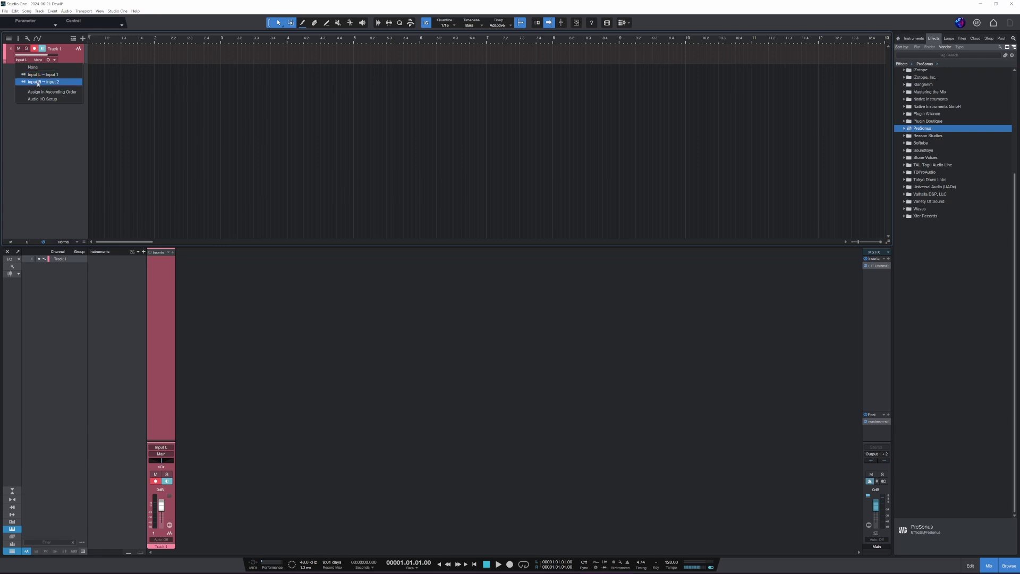
click(33, 67)
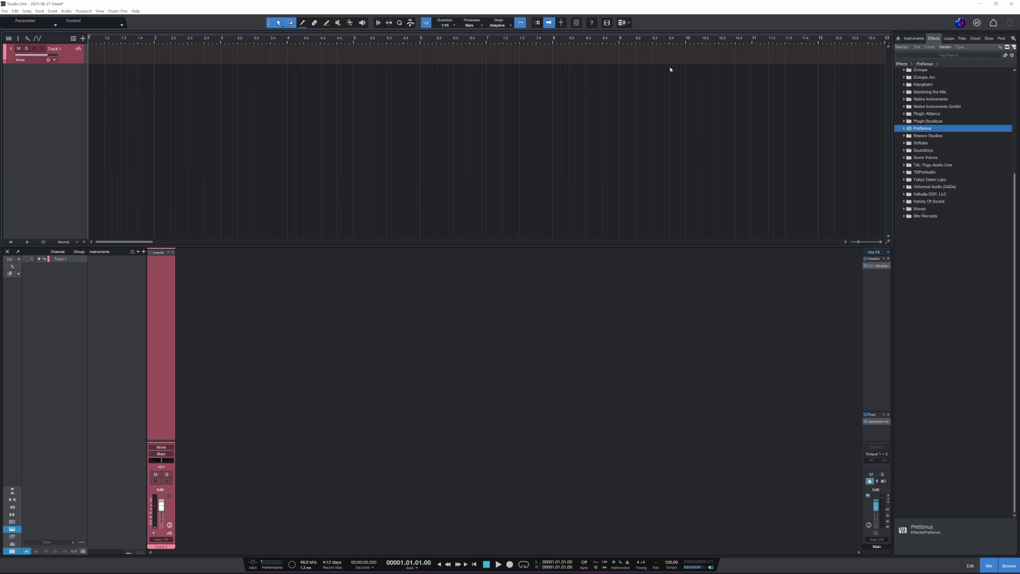
click(949, 38)
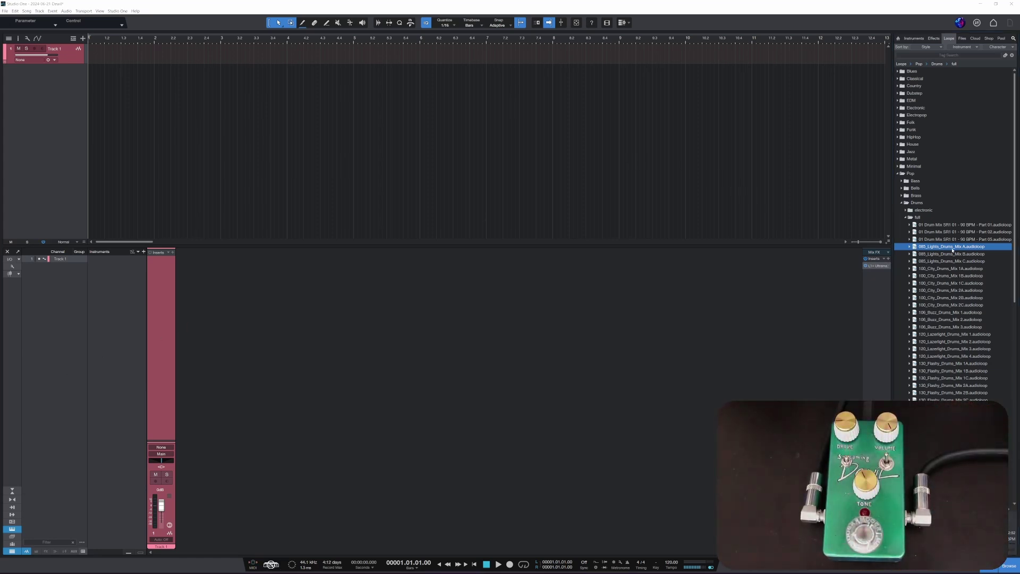
Place the 085_Lights_Drums_Mix A loop on Track 1 at bar 1, audition it, and set a bars 1–5 loop range
drag(955, 249, 98, 60)
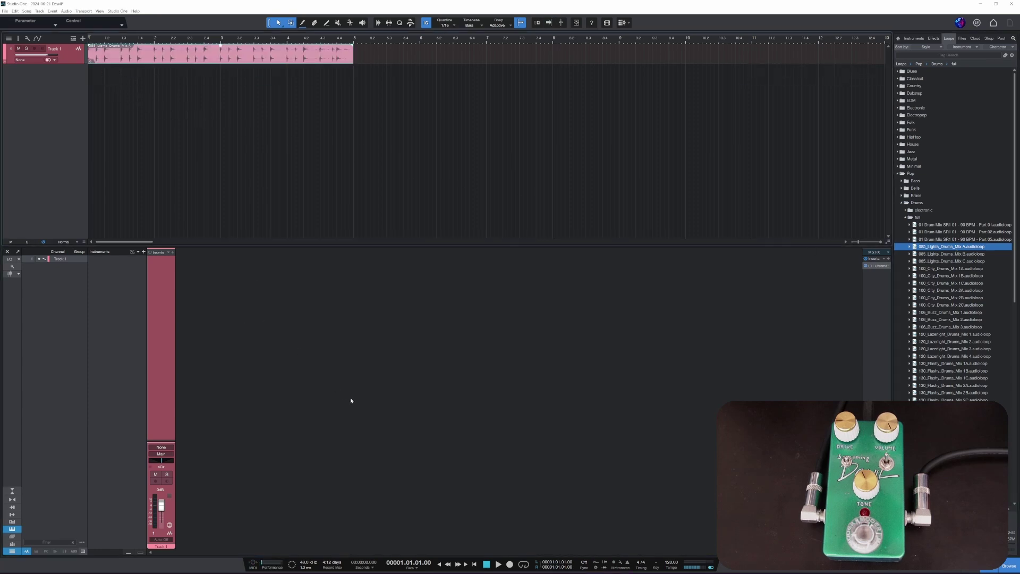
click(509, 565)
click(487, 565)
drag(355, 33, 41, 75)
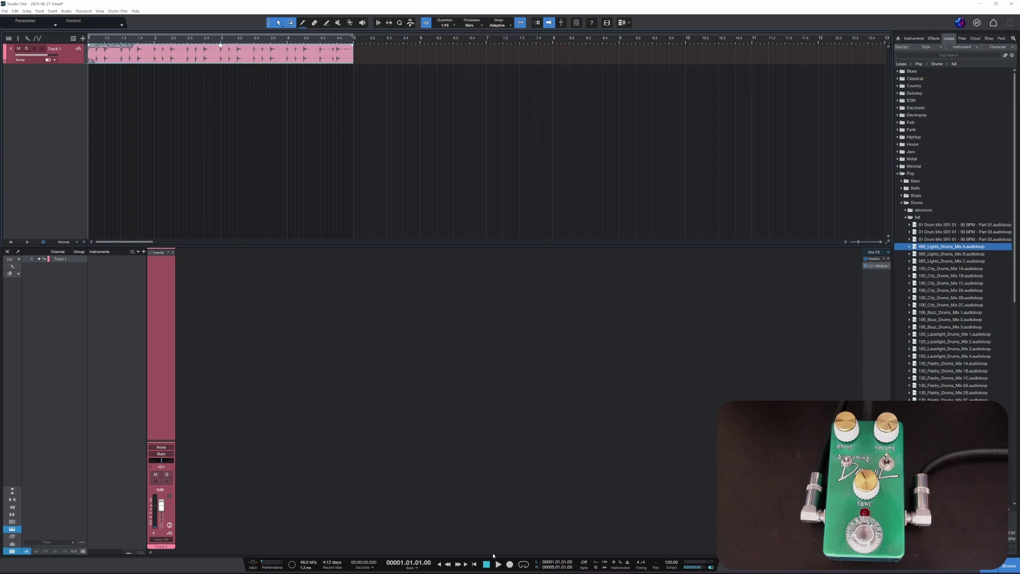
Turn on looping and insert PreSonus Pipeline Mono into Track 1's inserts
click(524, 564)
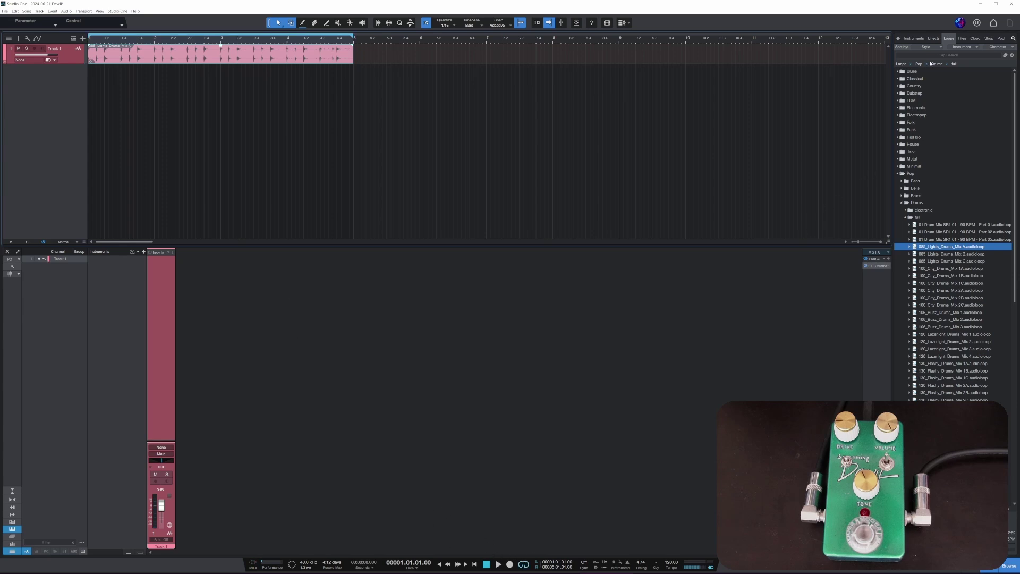
click(934, 39)
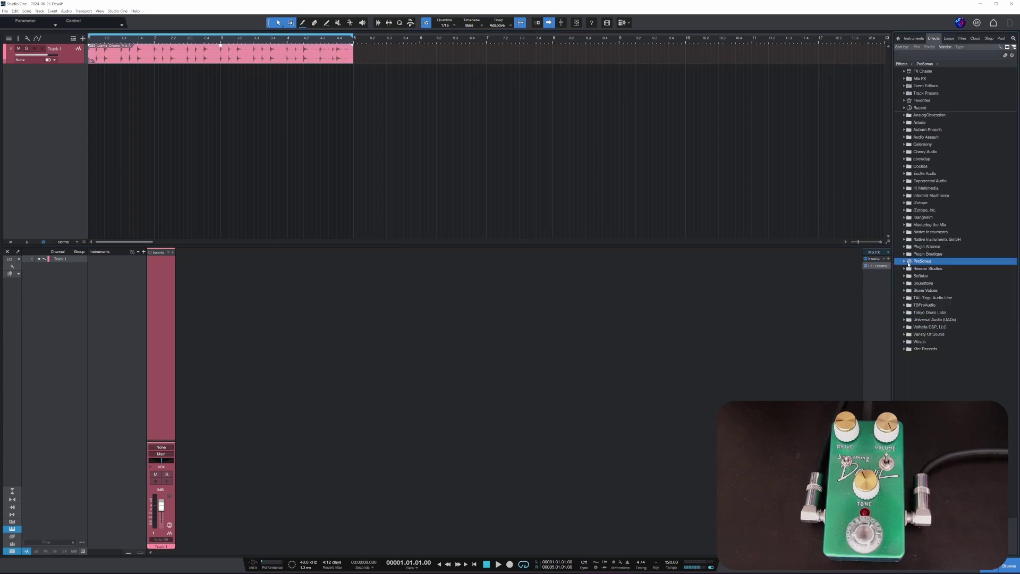
click(905, 262)
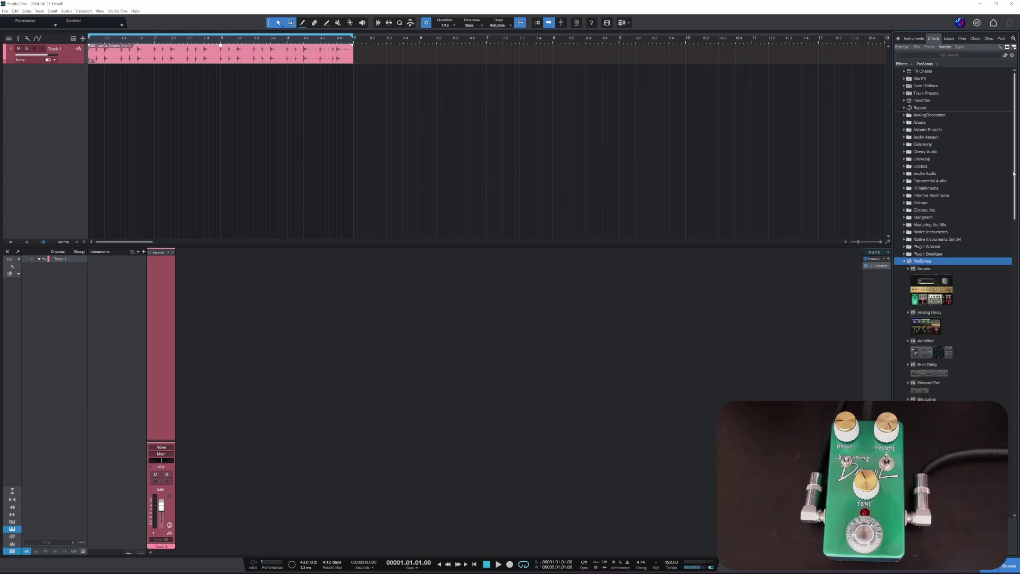
scroll(998, 181, down, 10)
scroll(997, 365, down, 2)
drag(930, 332, 162, 265)
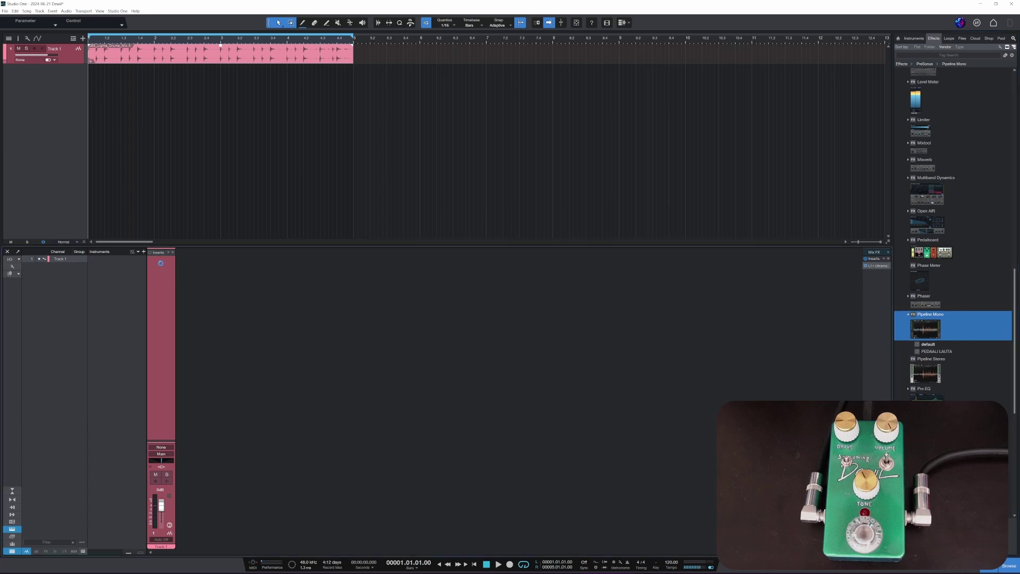
click(159, 442)
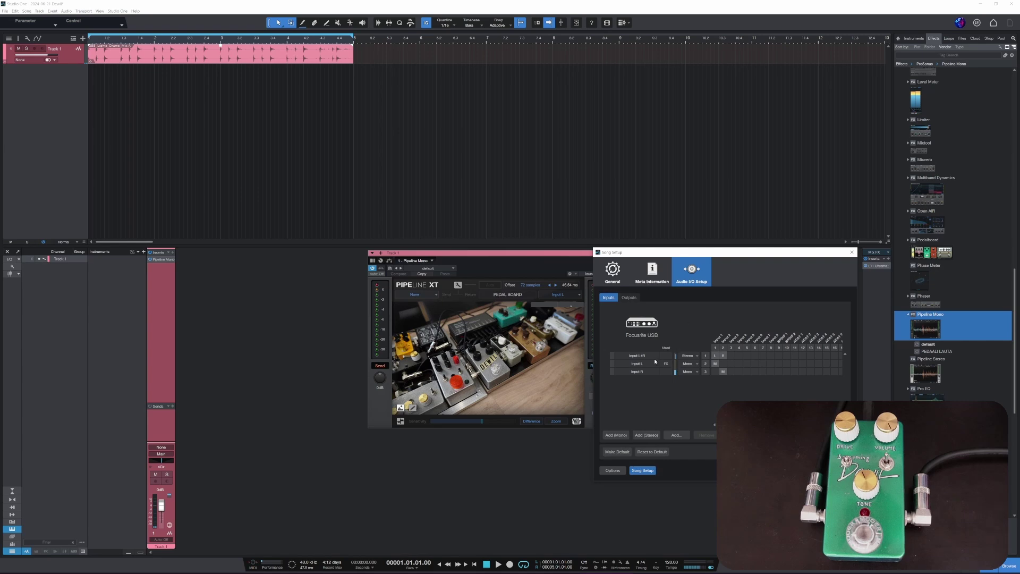
Add a mono Sub 1 output, replace stereo Input L+R with mono Inputs 1 and 2, and close Song Setup
click(628, 298)
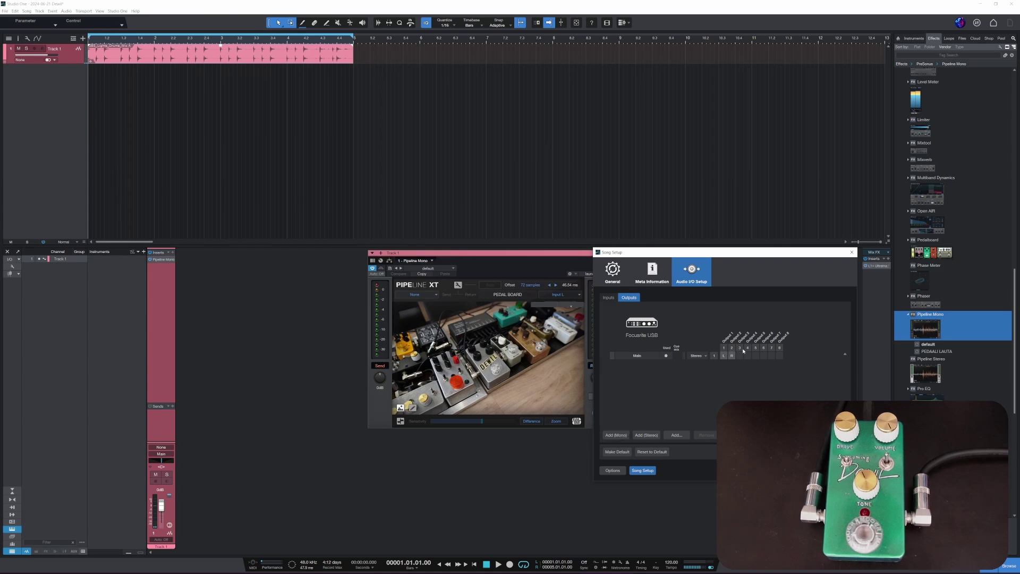
click(616, 434)
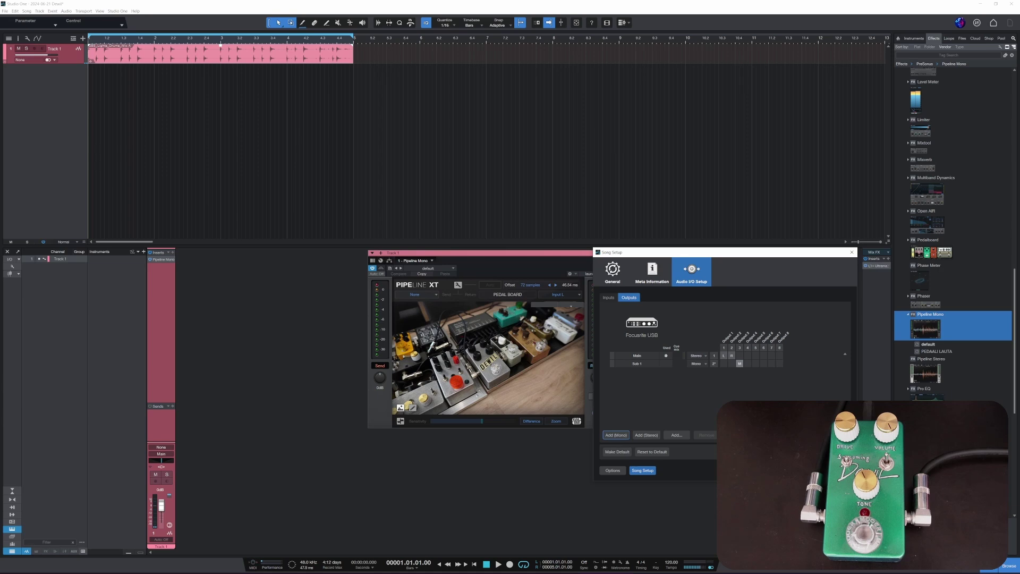
click(608, 298)
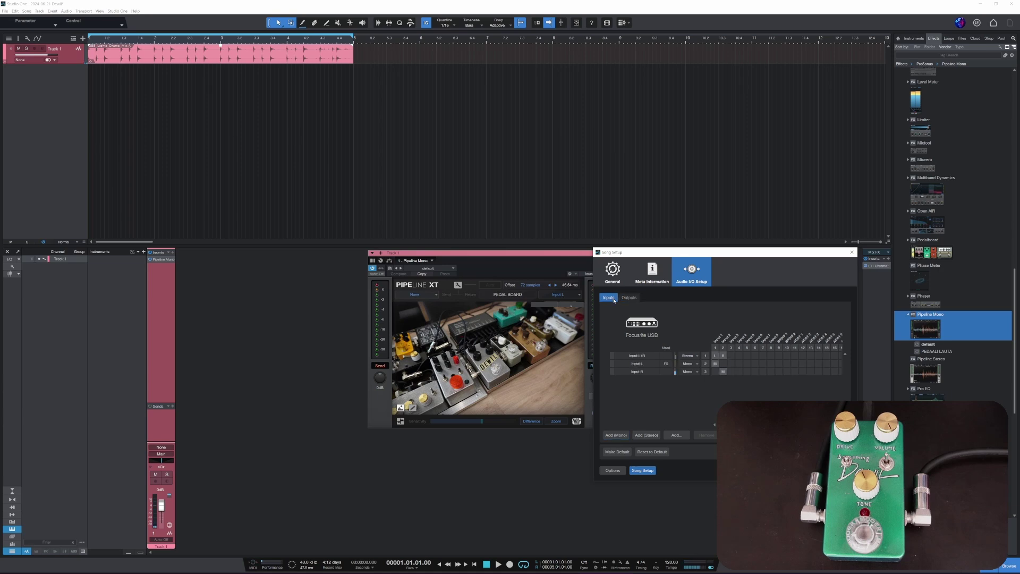
click(649, 357)
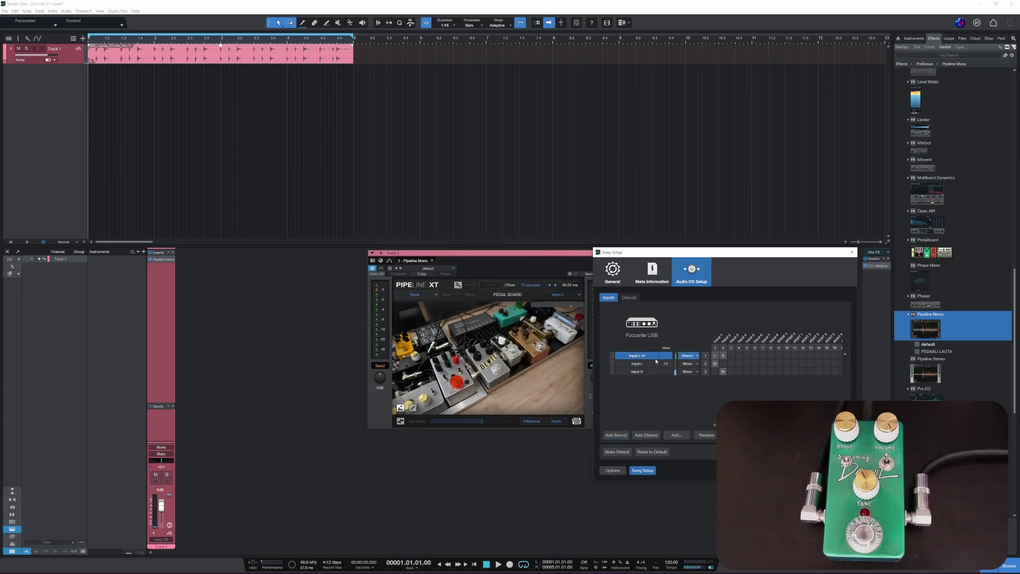
click(707, 435)
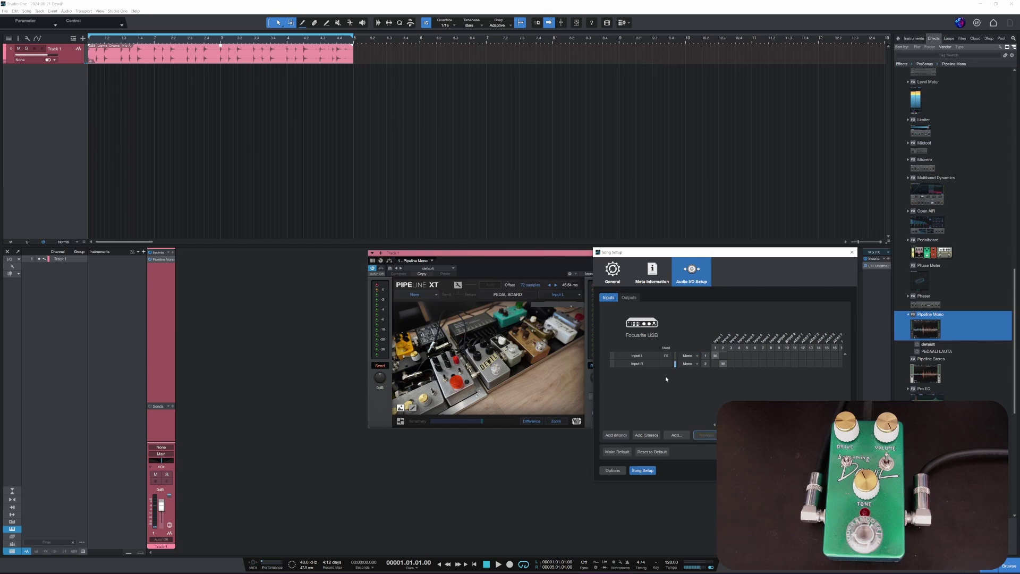
click(616, 435)
click(616, 434)
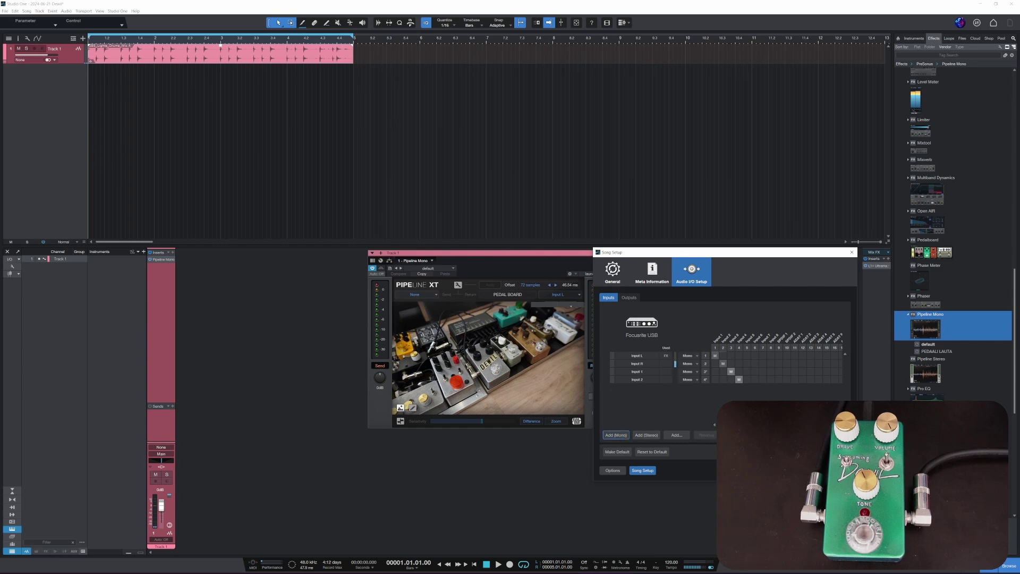
key(Return)
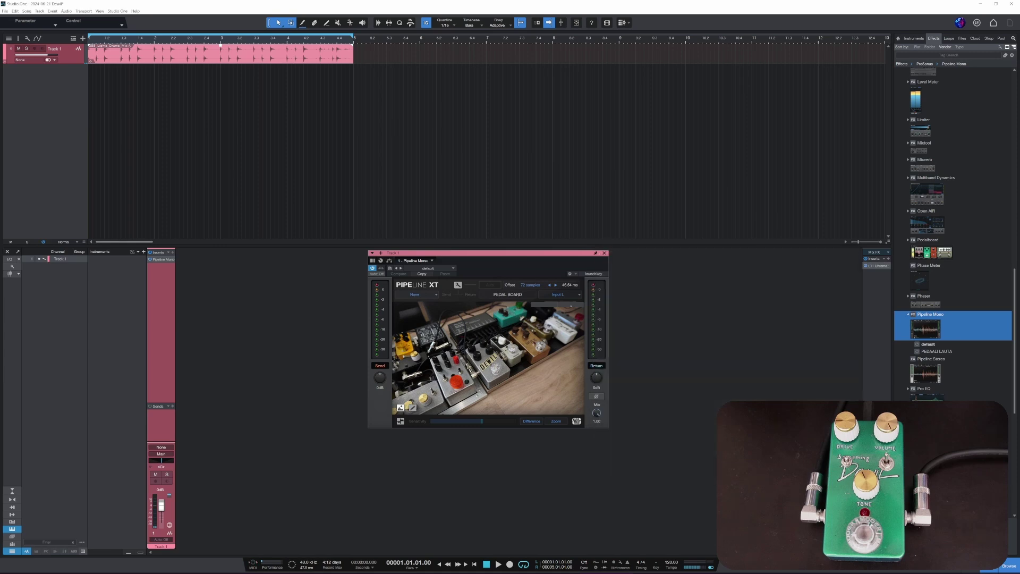
Route Pipeline Mono's send to Sub 1 (Output 3) and keep its return on Input L
click(437, 295)
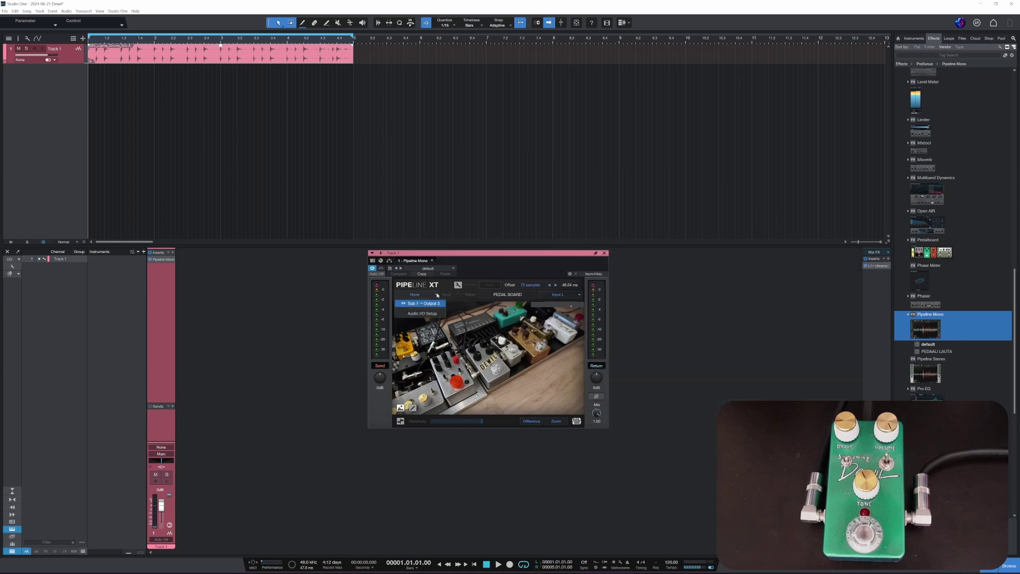
click(432, 305)
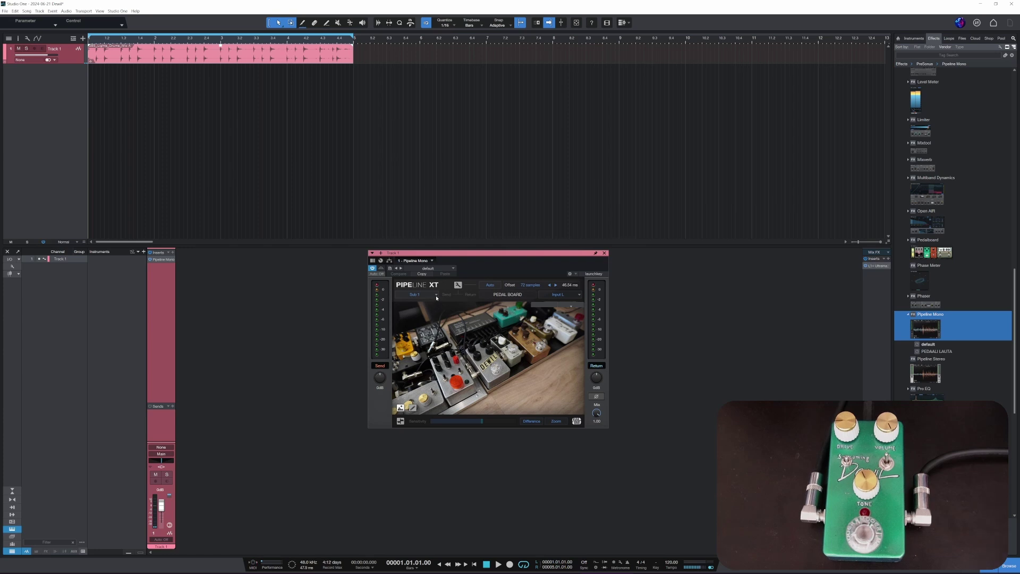
click(572, 297)
click(572, 303)
Set Track 1's input to Input L and briefly arm then disarm recording
click(38, 61)
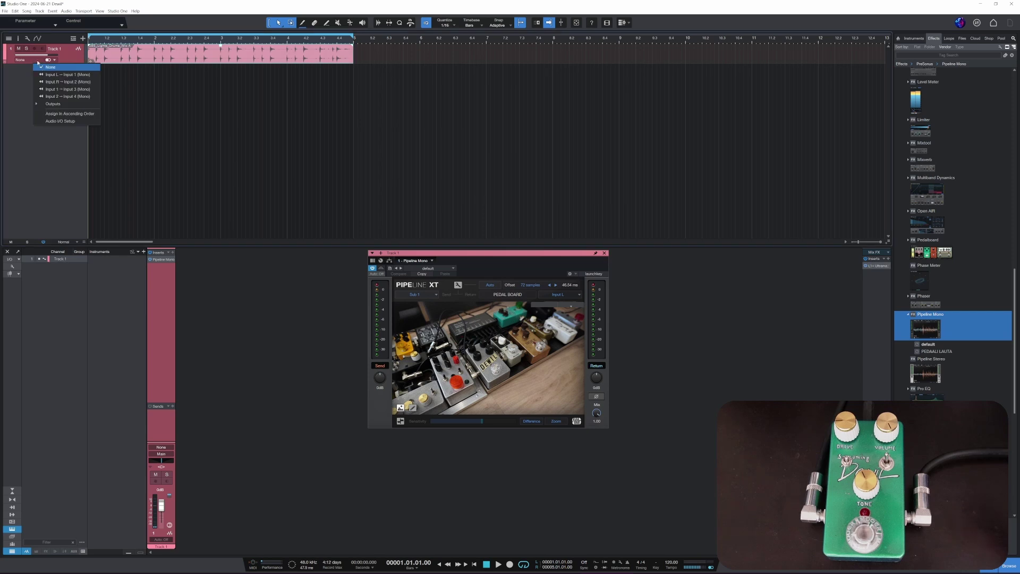
click(47, 67)
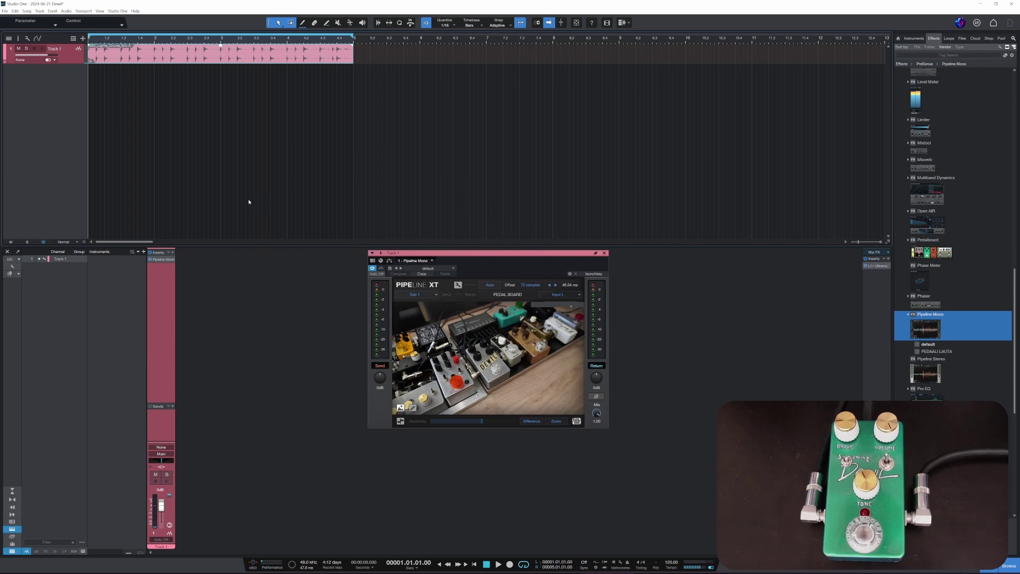
click(36, 61)
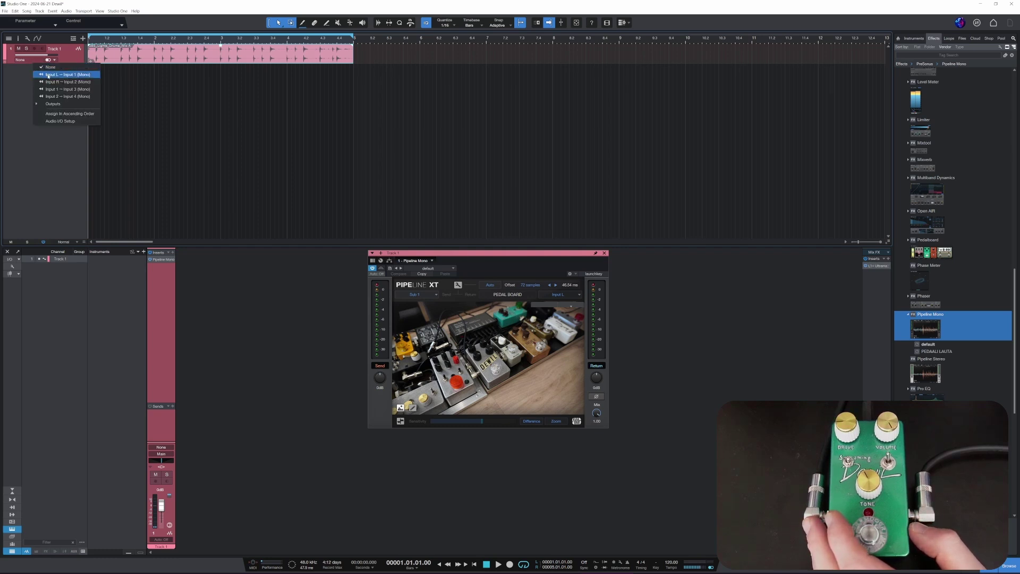
click(48, 75)
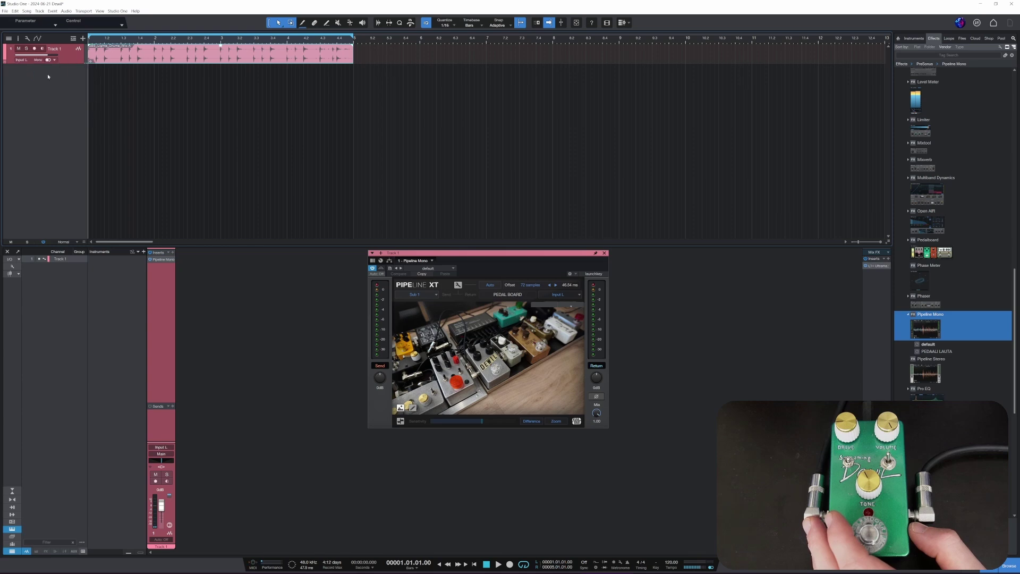
click(34, 49)
click(35, 49)
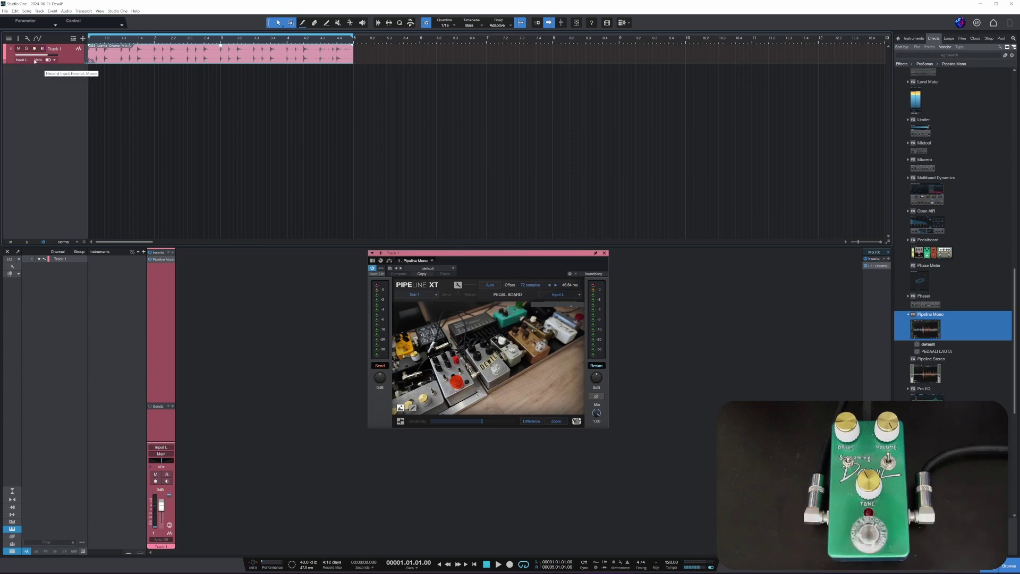
Switch Track 1 to Input R, arm and monitor it, then disarm and set the input to None
click(24, 59)
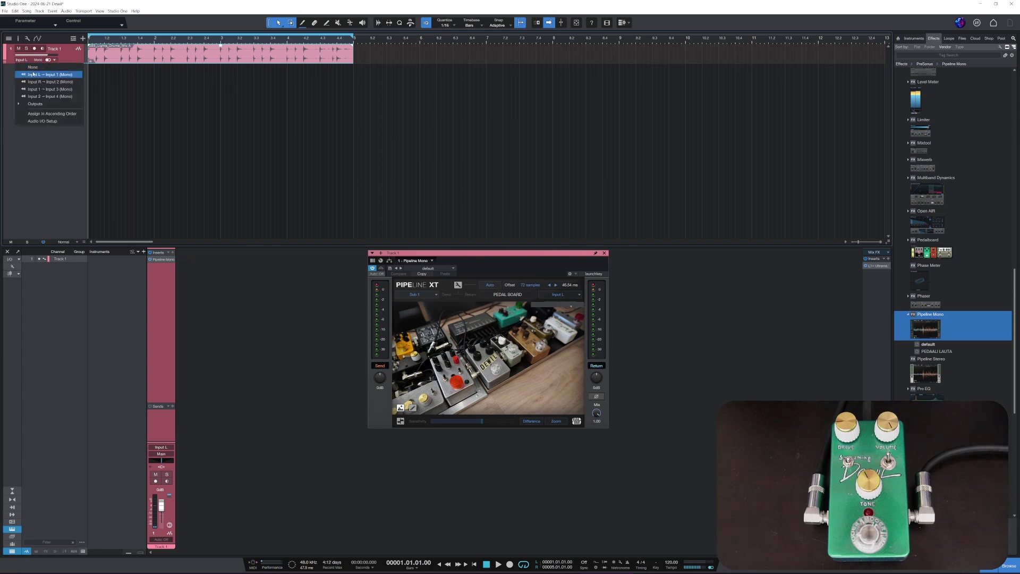
click(39, 82)
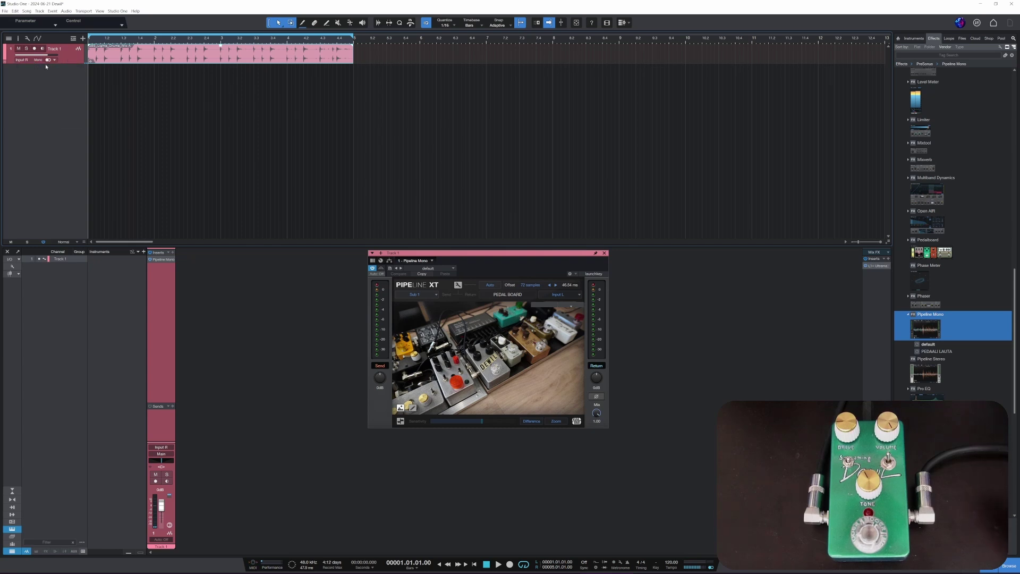
click(35, 48)
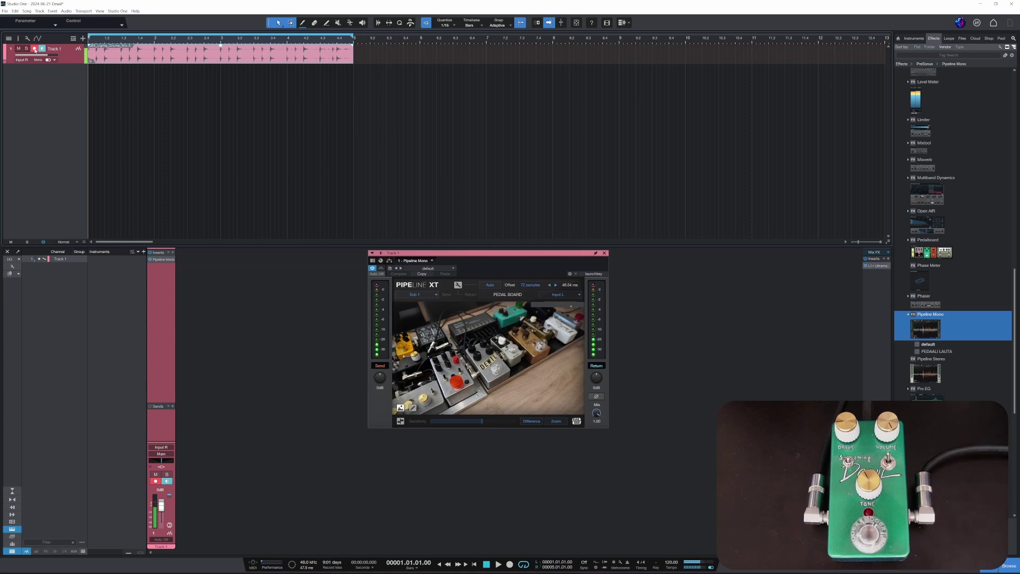
click(35, 49)
click(22, 59)
click(30, 70)
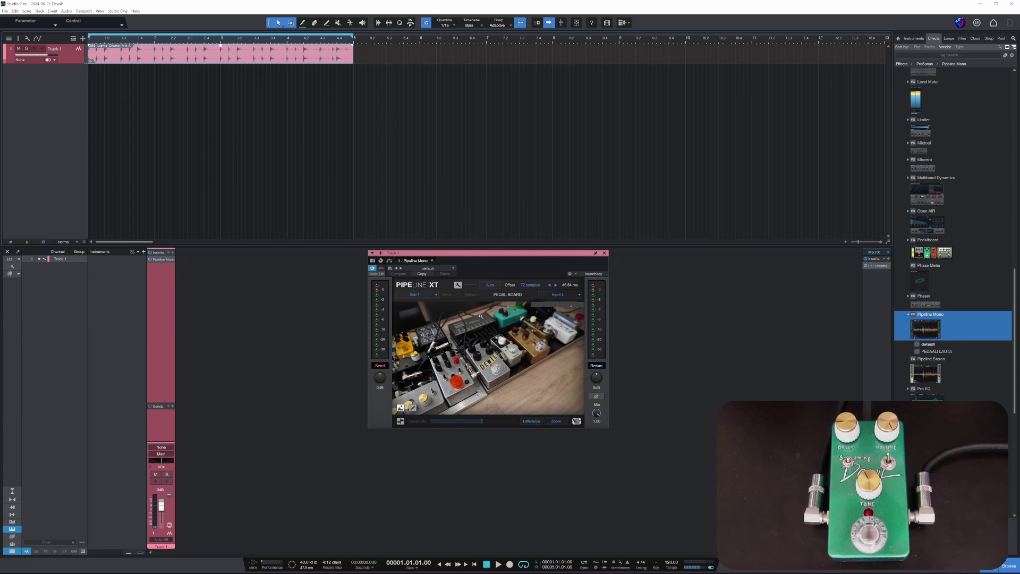
Ping the pedalboard loop and auto-compensate Pipeline's latency offset to 8 samples (45.21 ms)
click(459, 285)
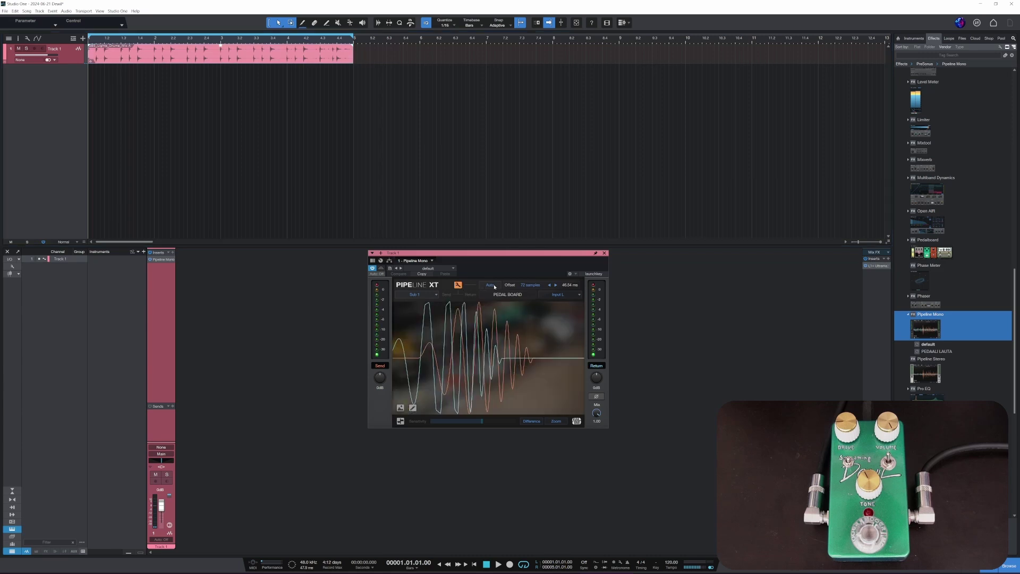
click(492, 285)
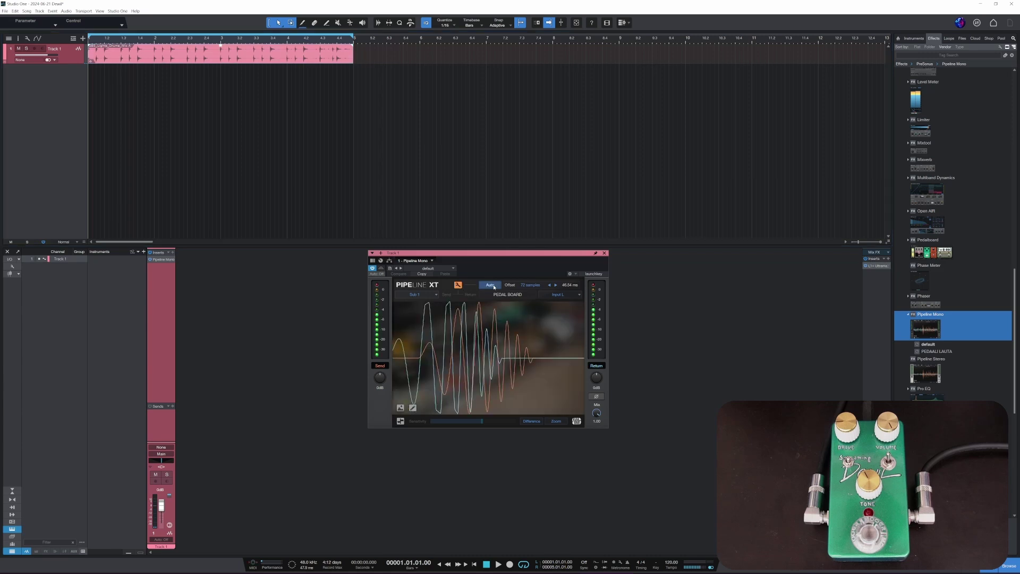
click(458, 286)
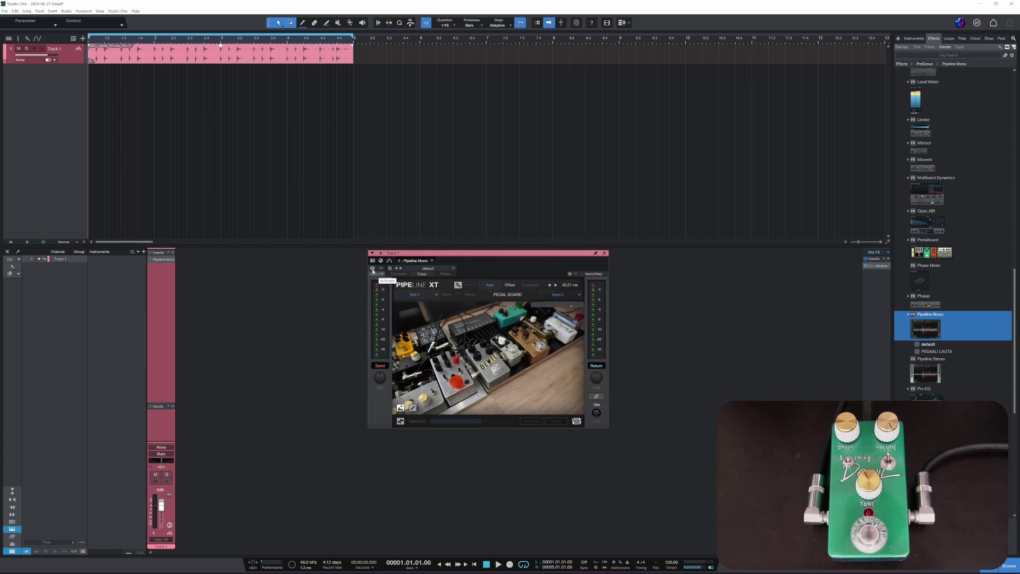
Play the drum loop while toggling Pipeline's power on and off to compare
key(space)
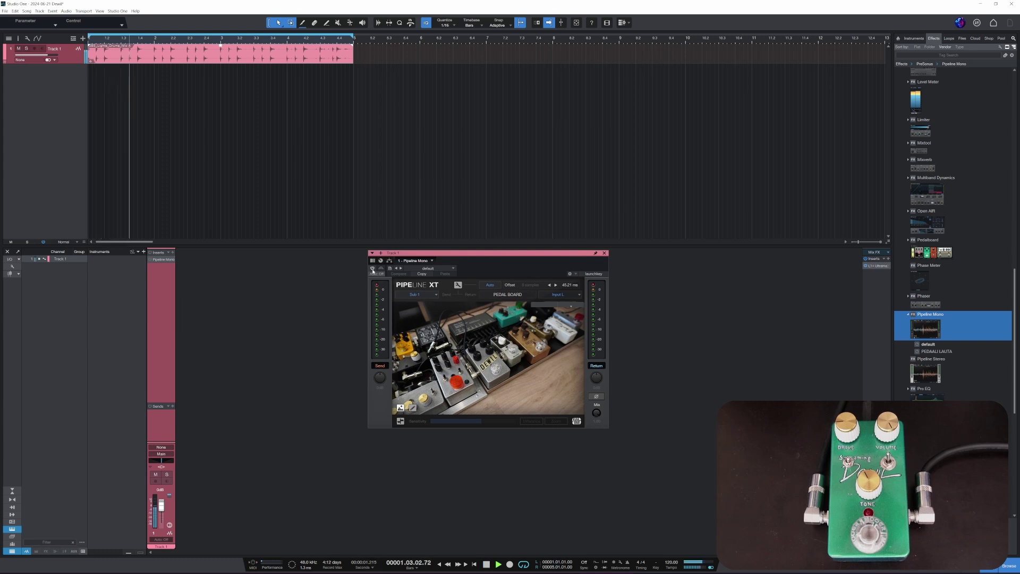
click(372, 269)
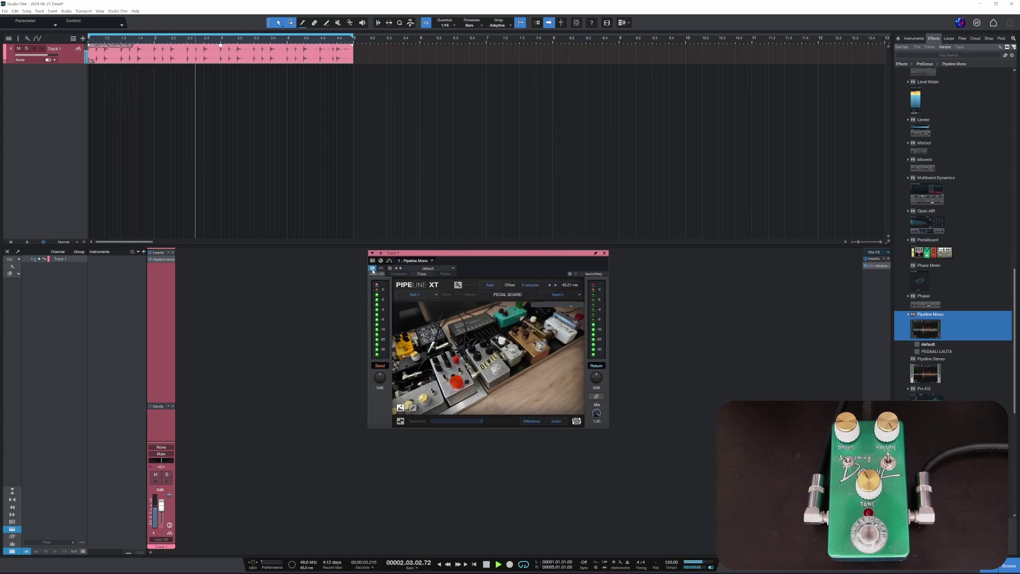
click(373, 269)
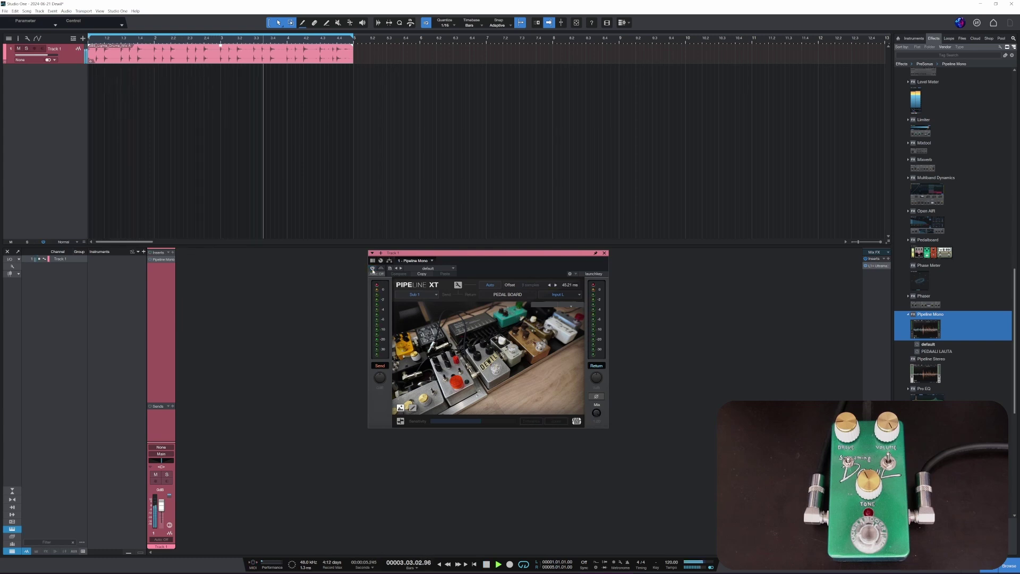
click(372, 270)
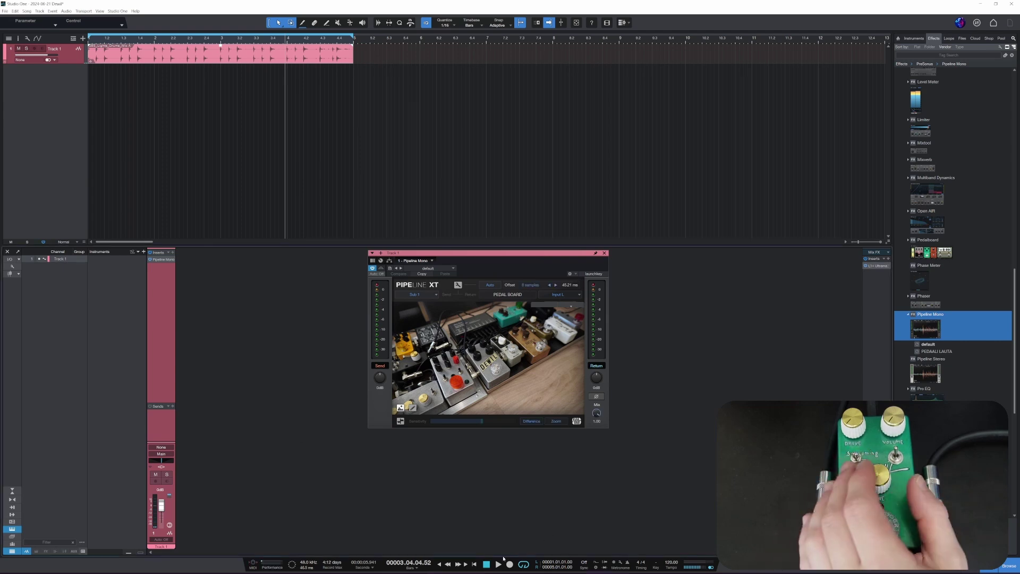
click(498, 564)
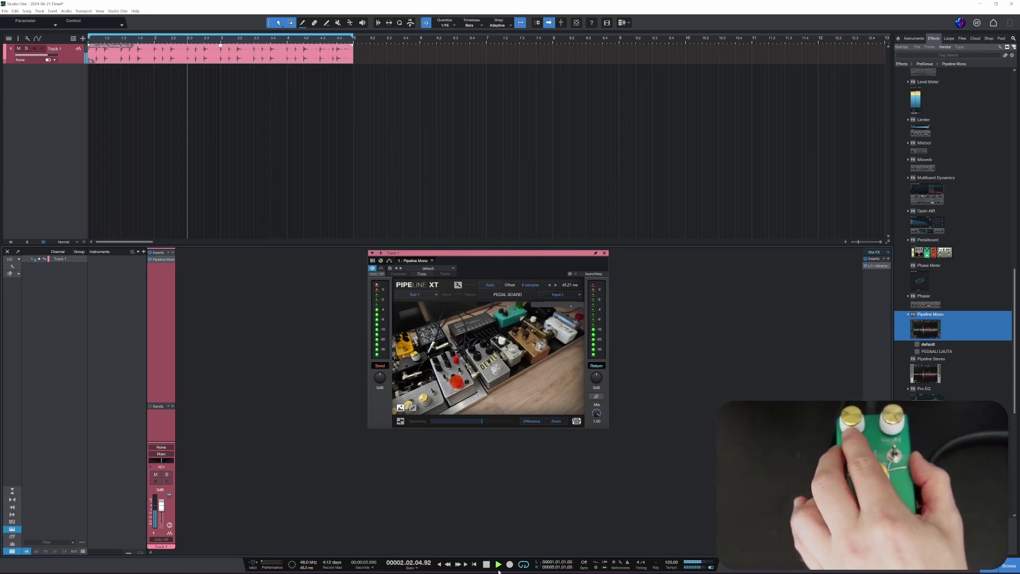
click(372, 268)
click(373, 268)
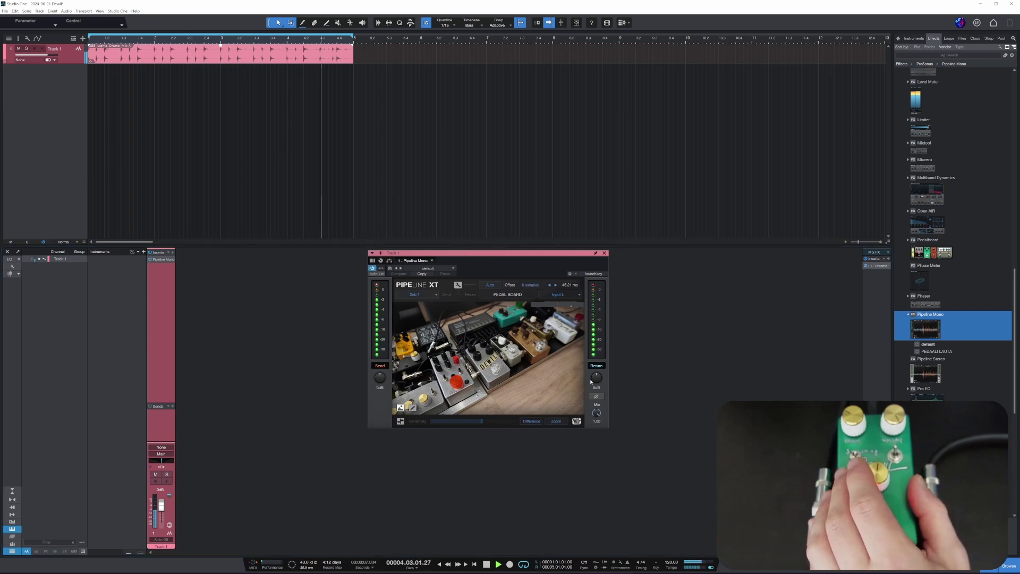
Raise Pipeline's return gain to +5.6 dB, adjust the Mix knob, then stop at the song start
drag(596, 378, 598, 373)
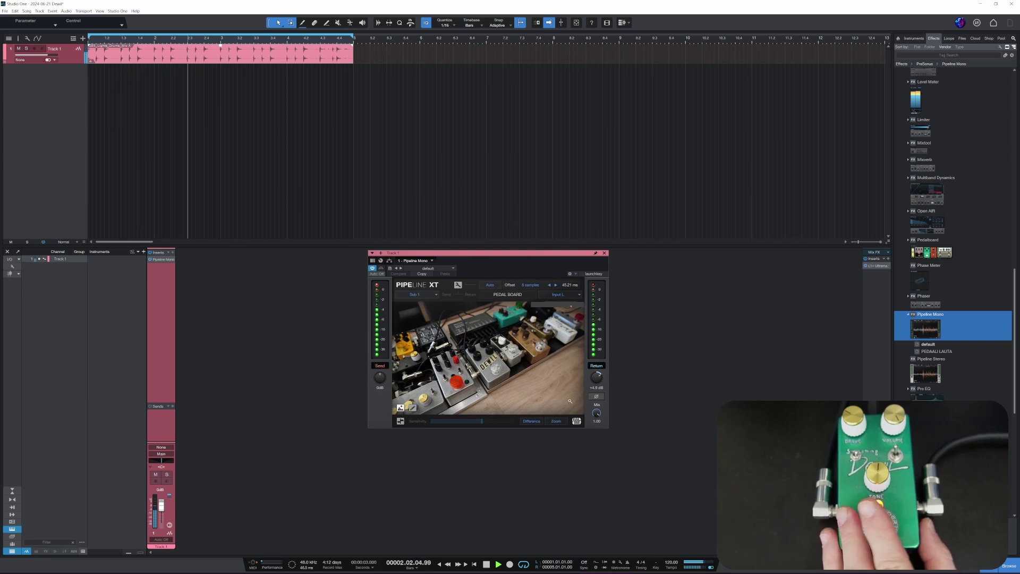
click(372, 268)
click(372, 268)
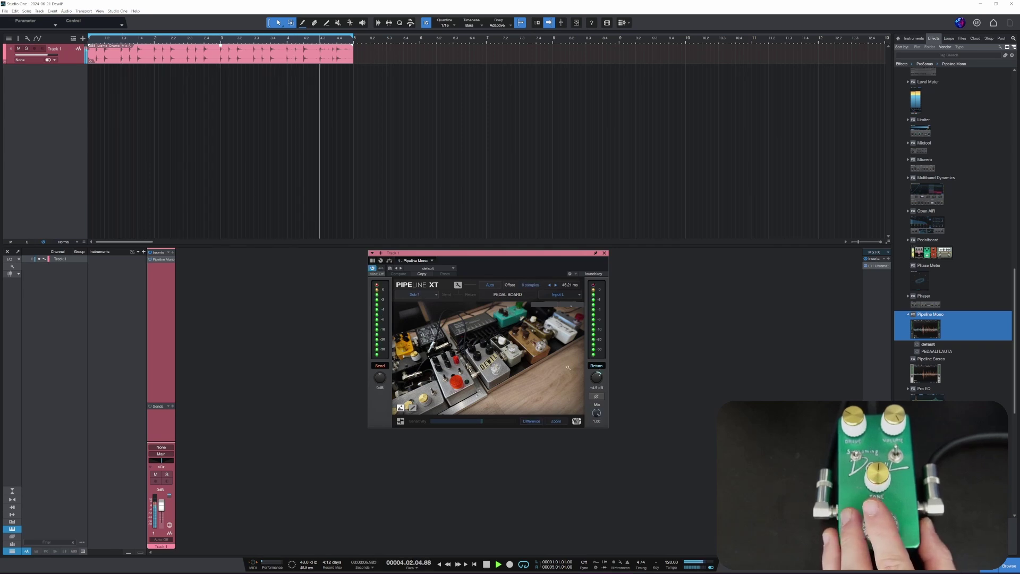
scroll(598, 379, up, 2)
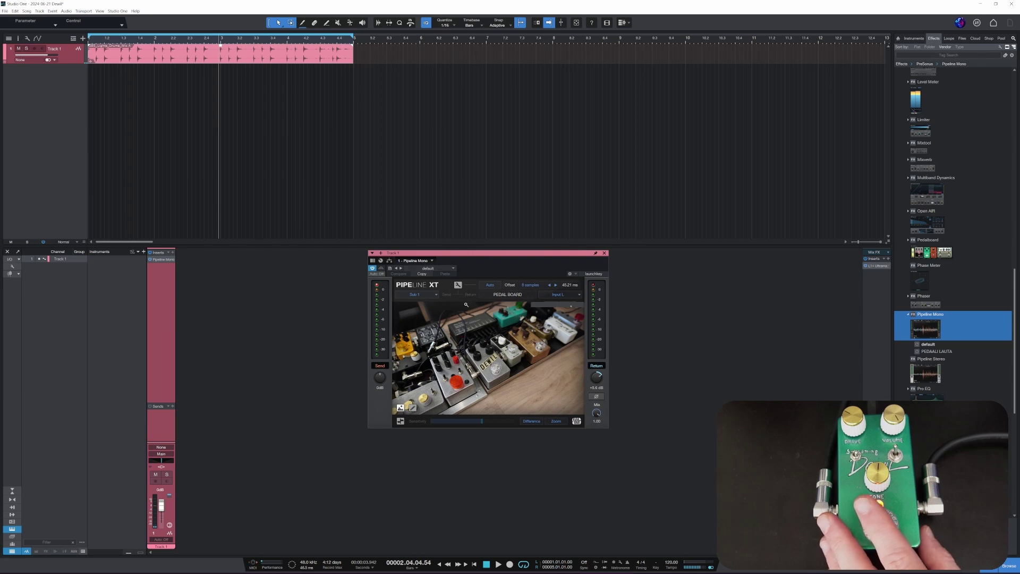
key(space)
mouse_move(597, 413)
mouse_down()
mouse_move(597, 457)
mouse_move(608, 419)
mouse_up()
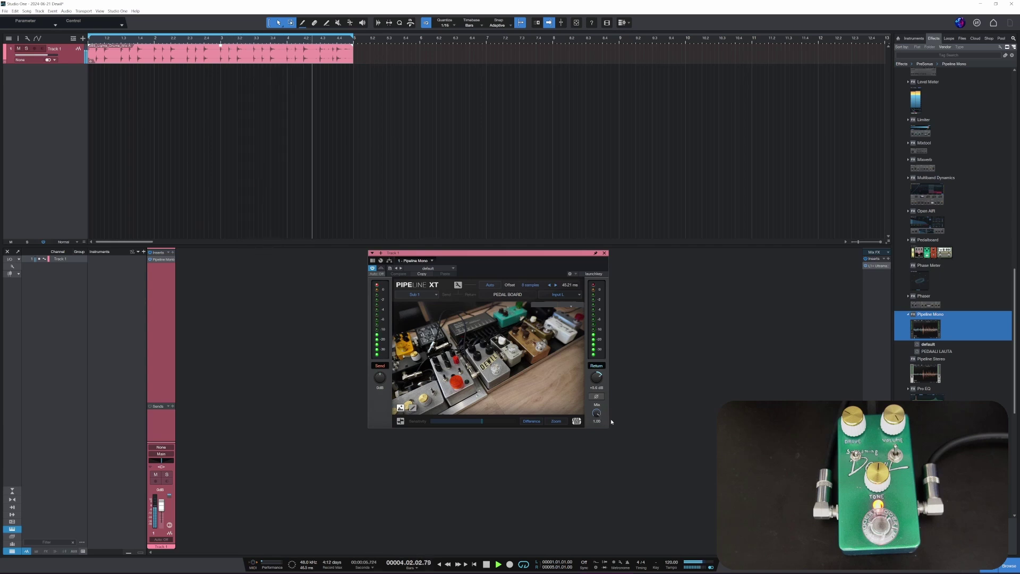
click(488, 564)
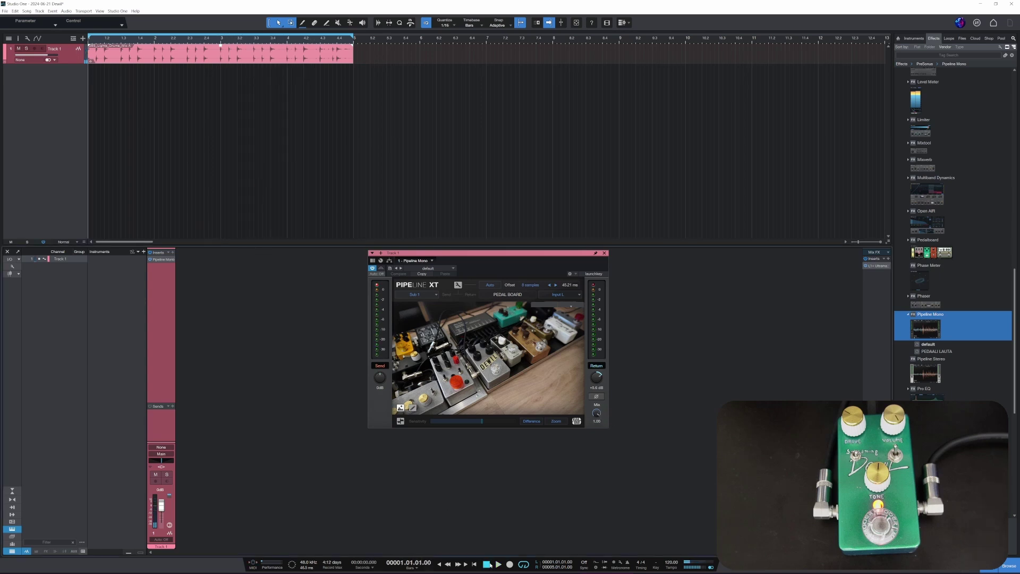
Try bouncing the drum event, dismiss the clipping error, audition, then delete the bounced track
right_click(159, 61)
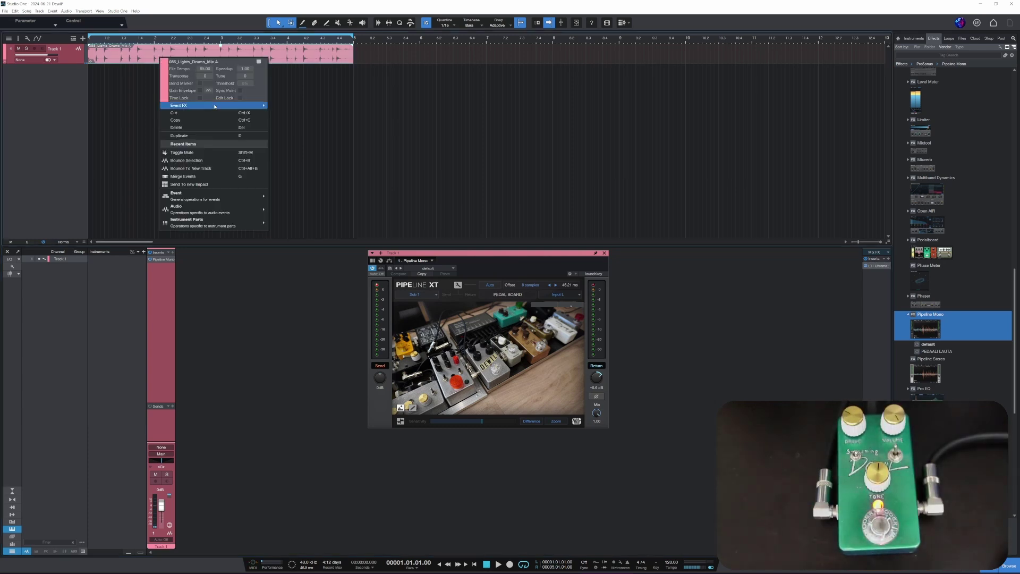
key(Escape)
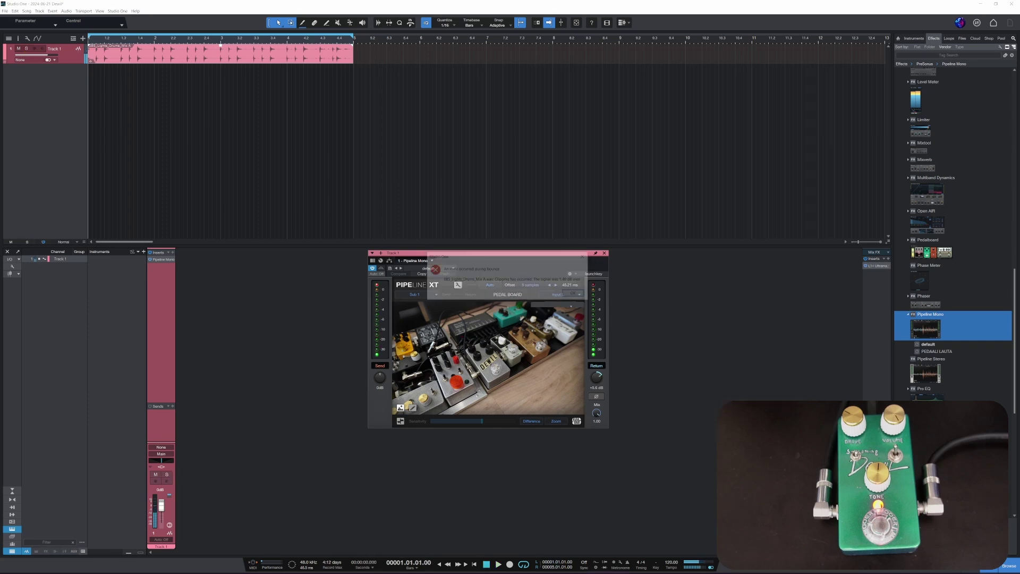
click(576, 294)
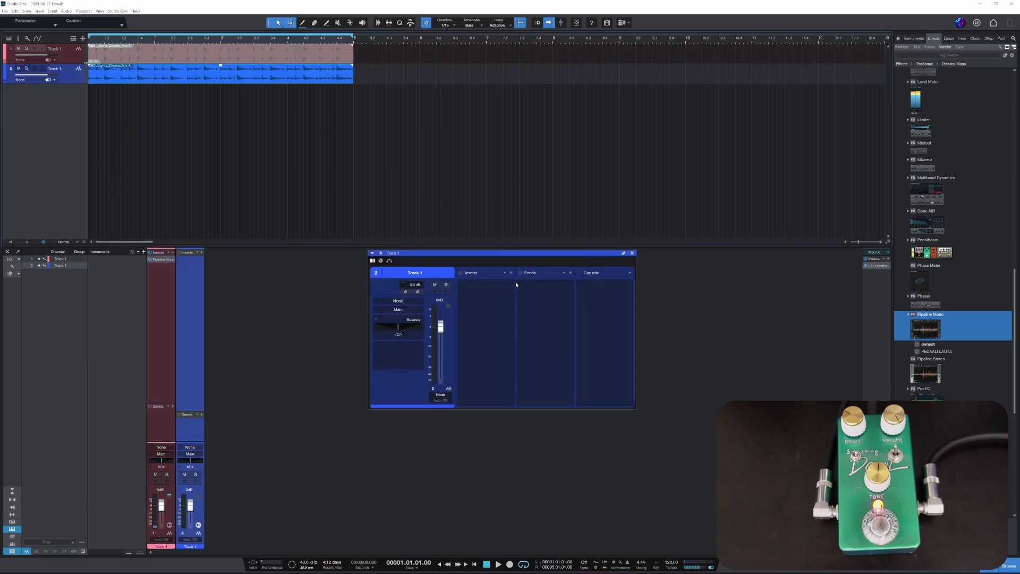
click(632, 254)
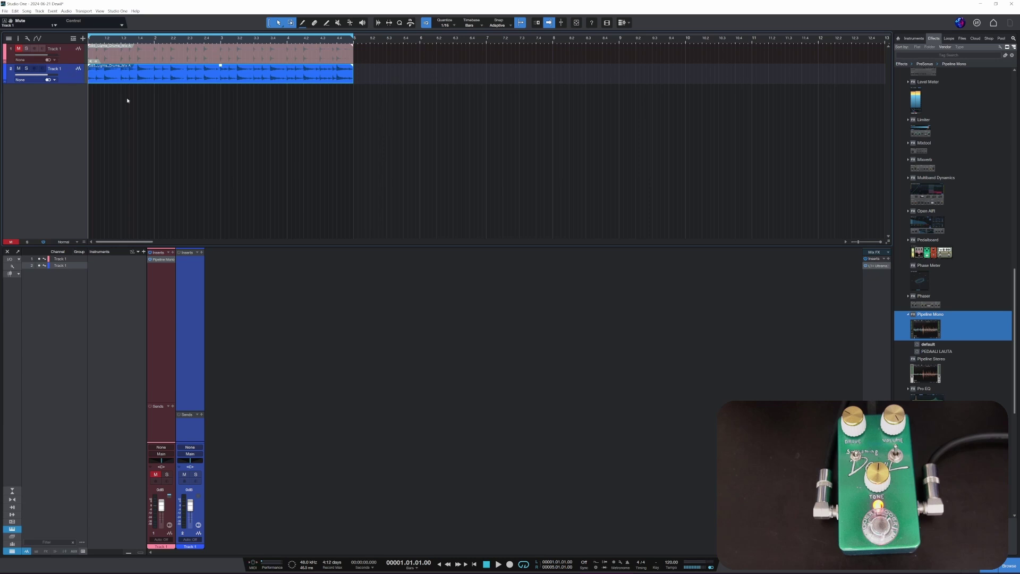
key(space)
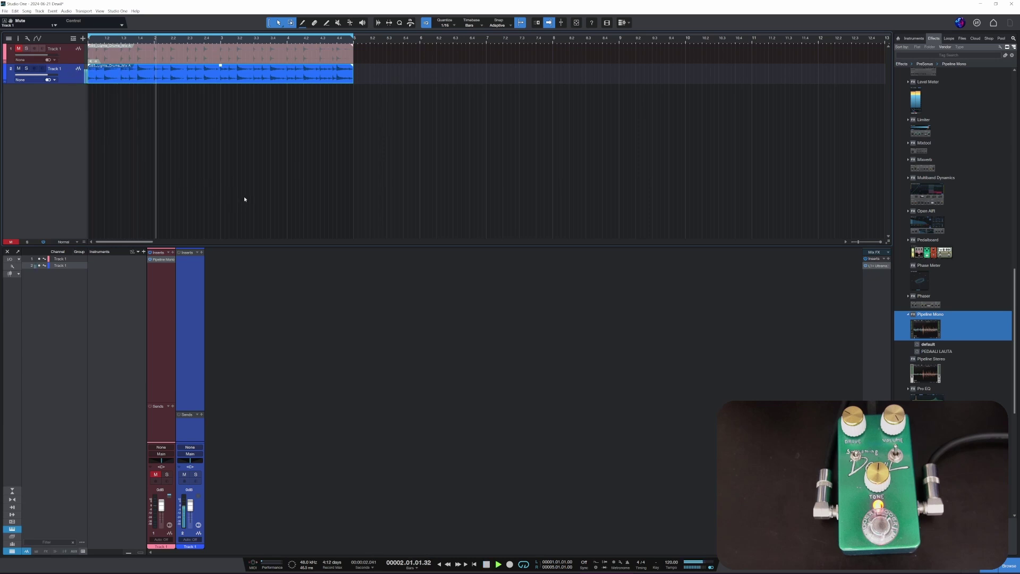
key(space)
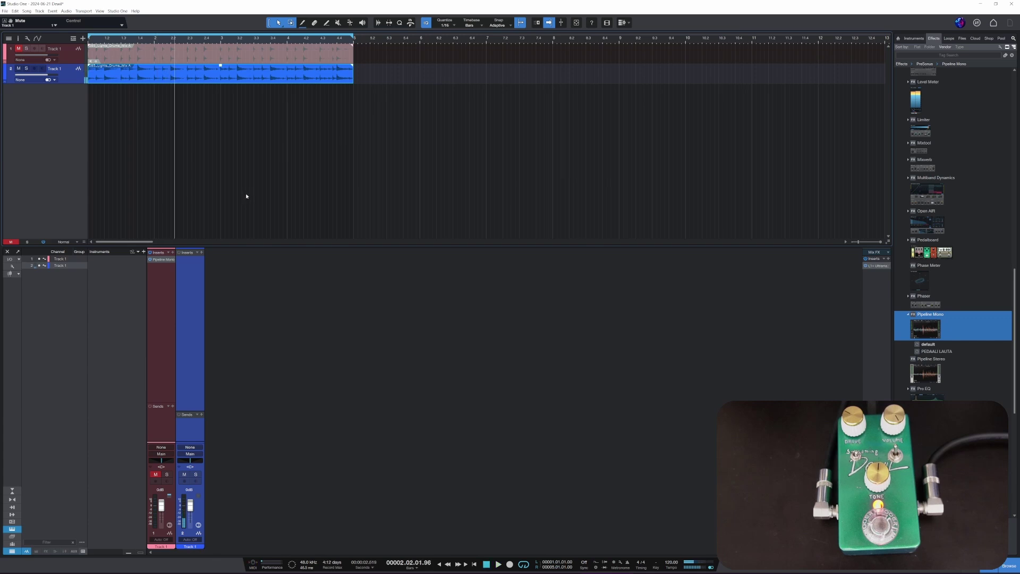
key(shift+t)
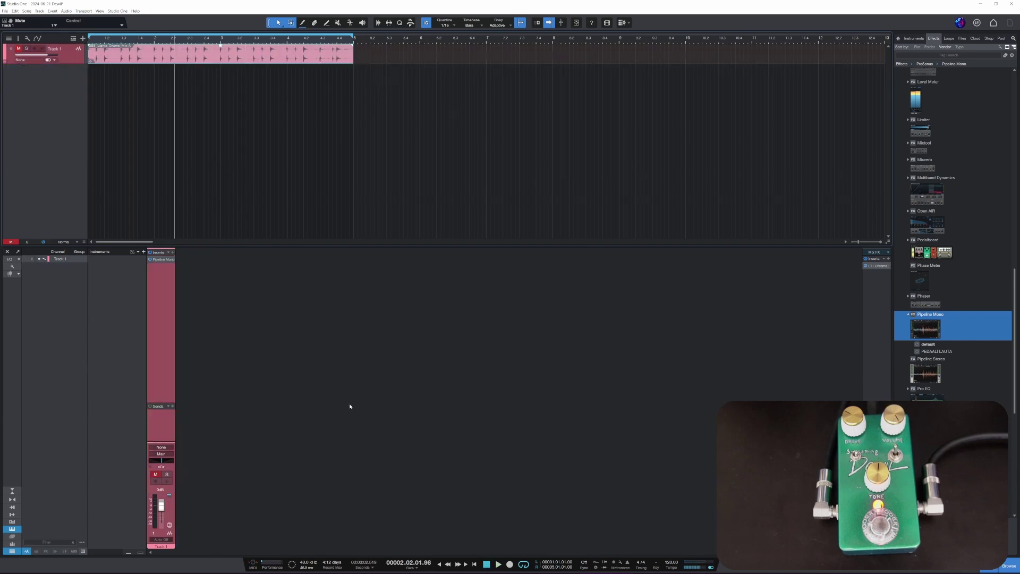
click(492, 564)
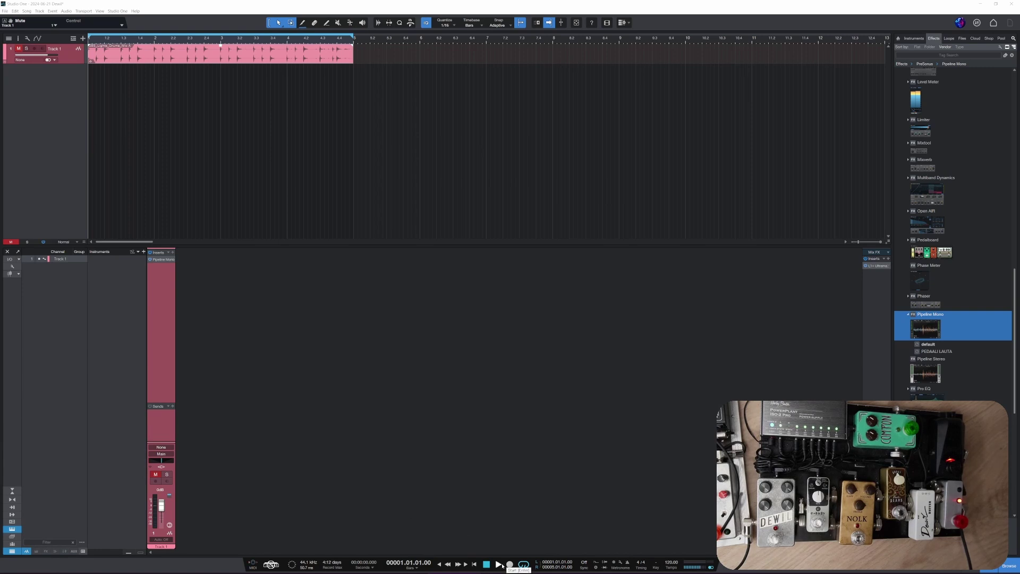
click(499, 564)
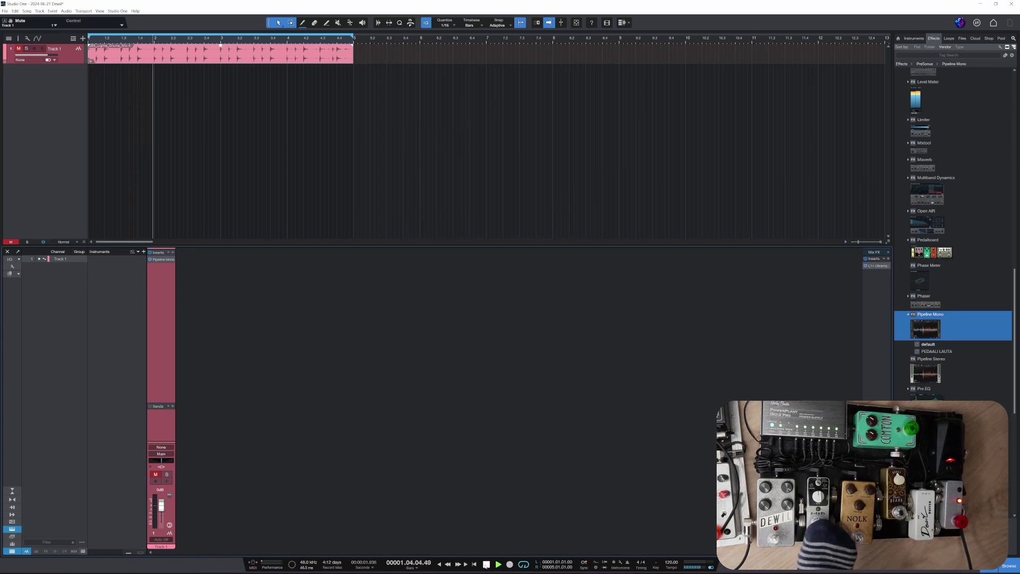
click(488, 565)
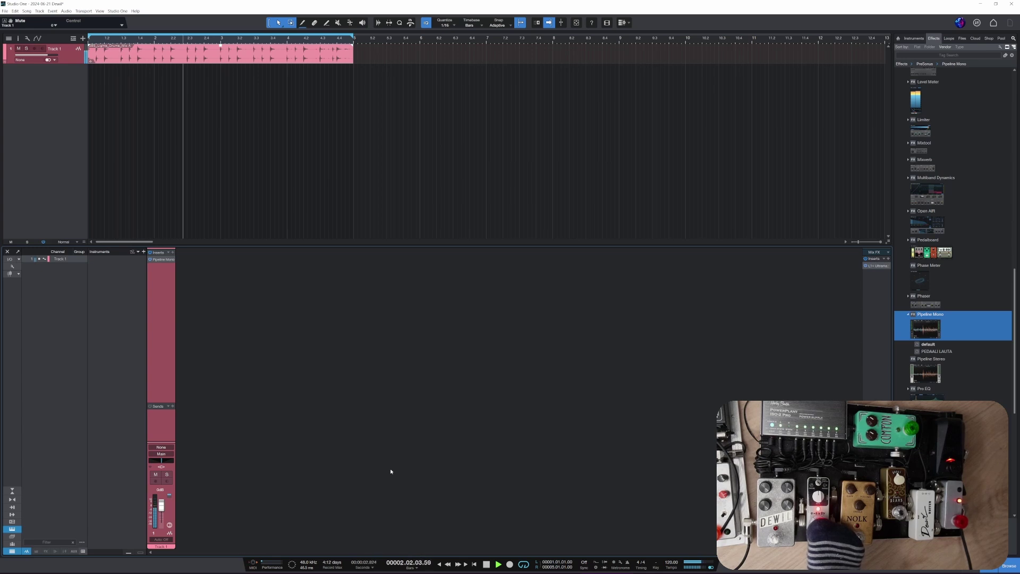
key(space)
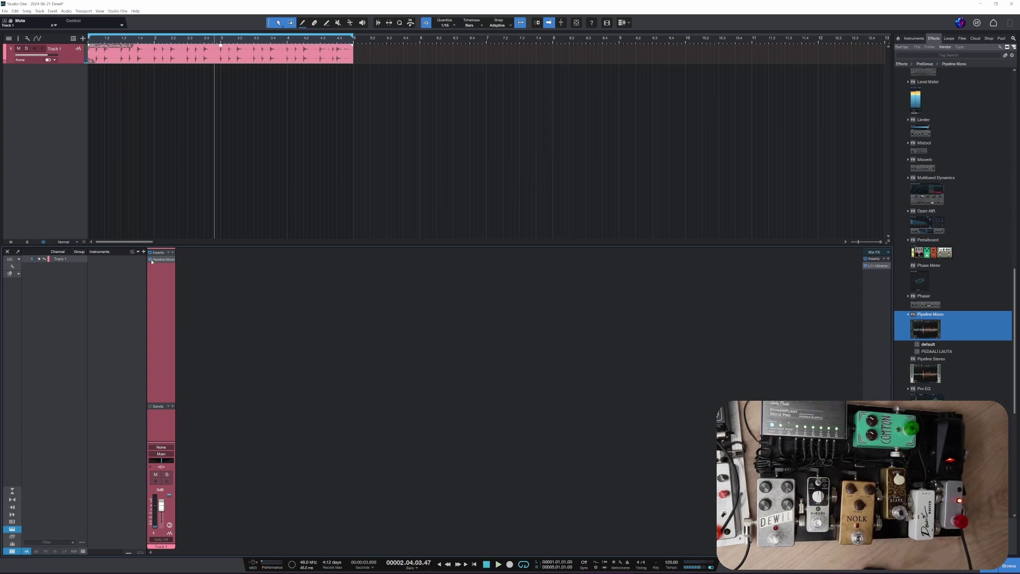
key(space)
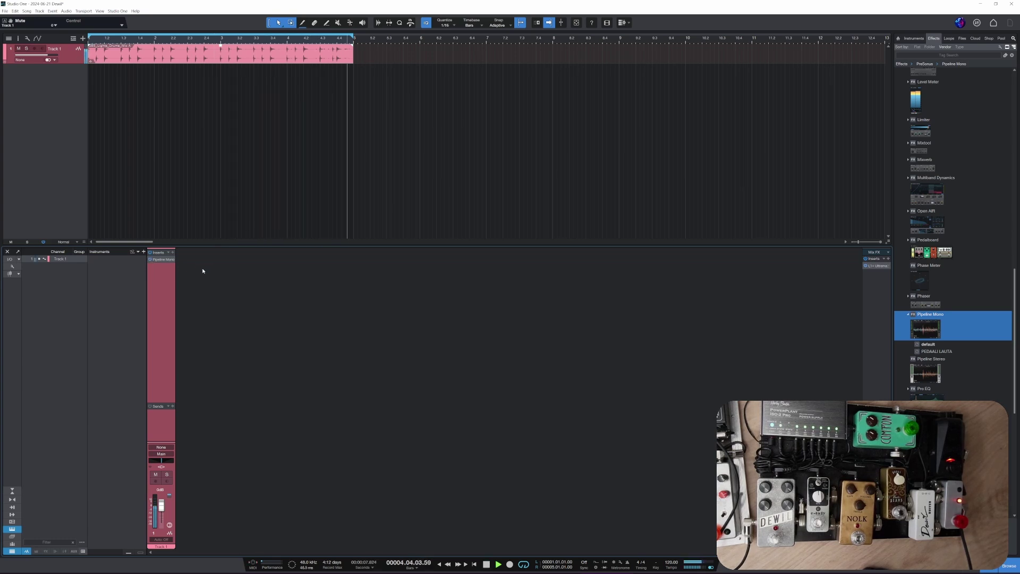
key(space)
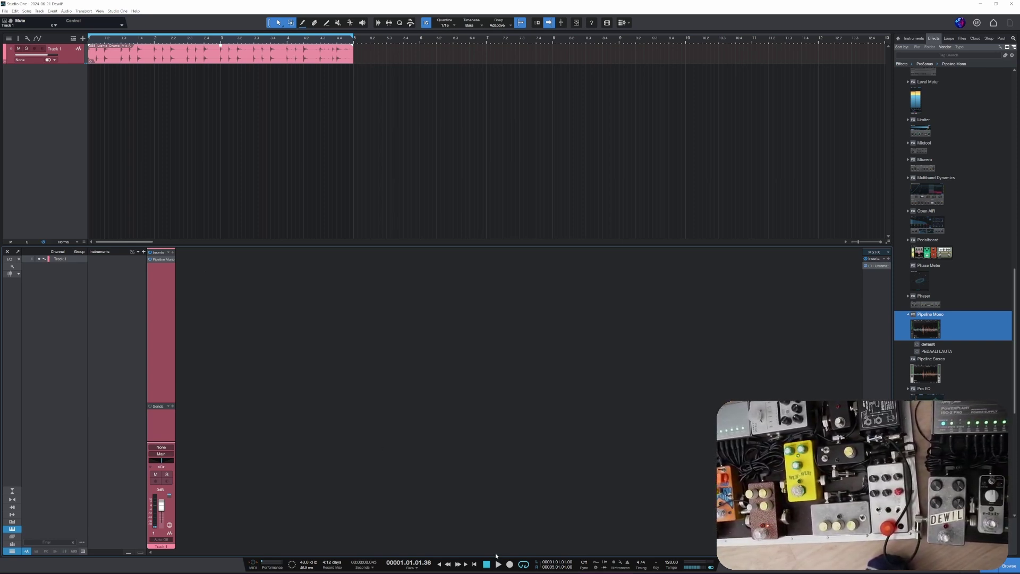
click(498, 564)
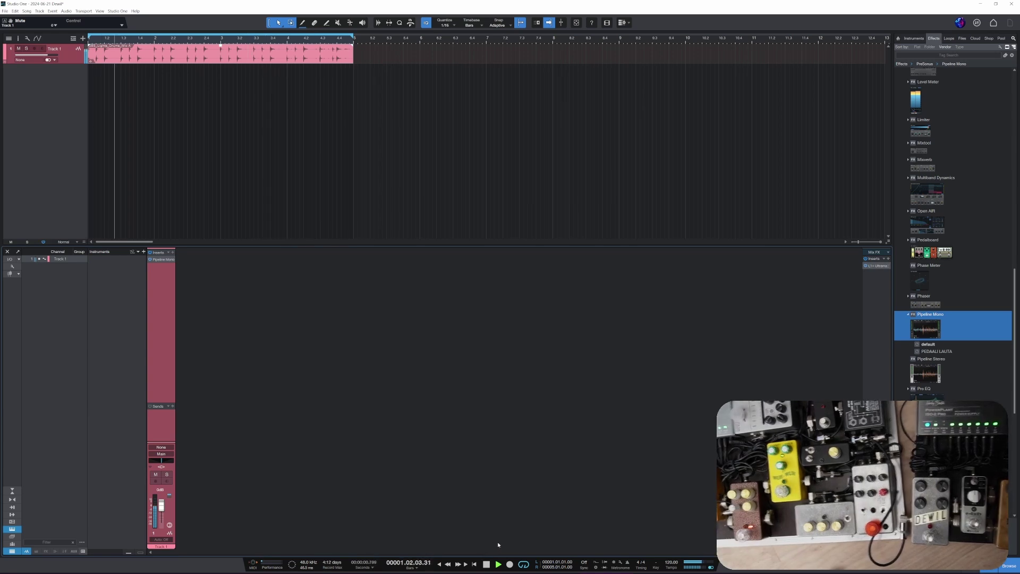
key(space)
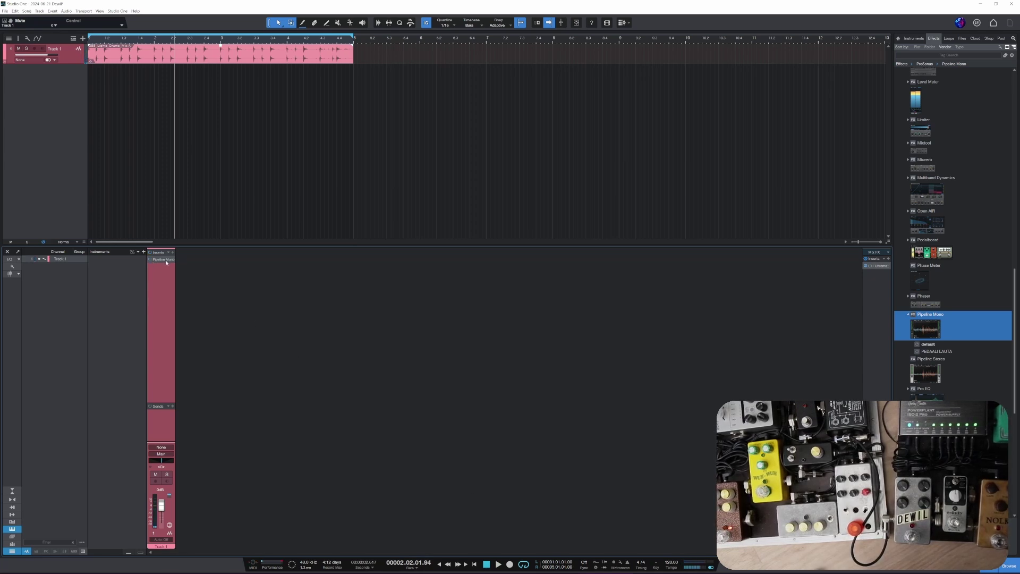
Move the Pipeline Mono insert from Track 1 into Sends as a new FX channel, then show the Loops library
drag(166, 261, 167, 430)
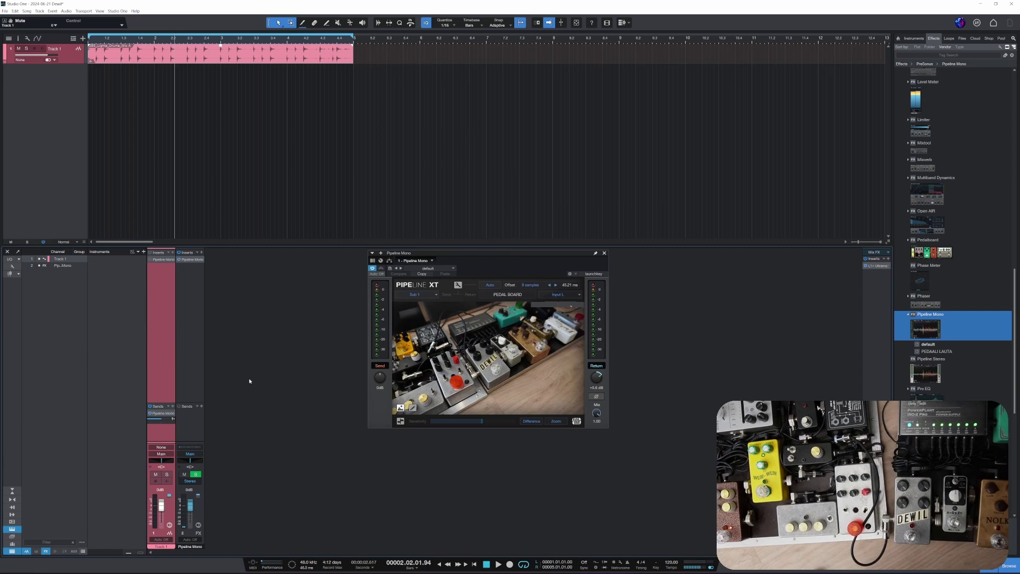
click(948, 39)
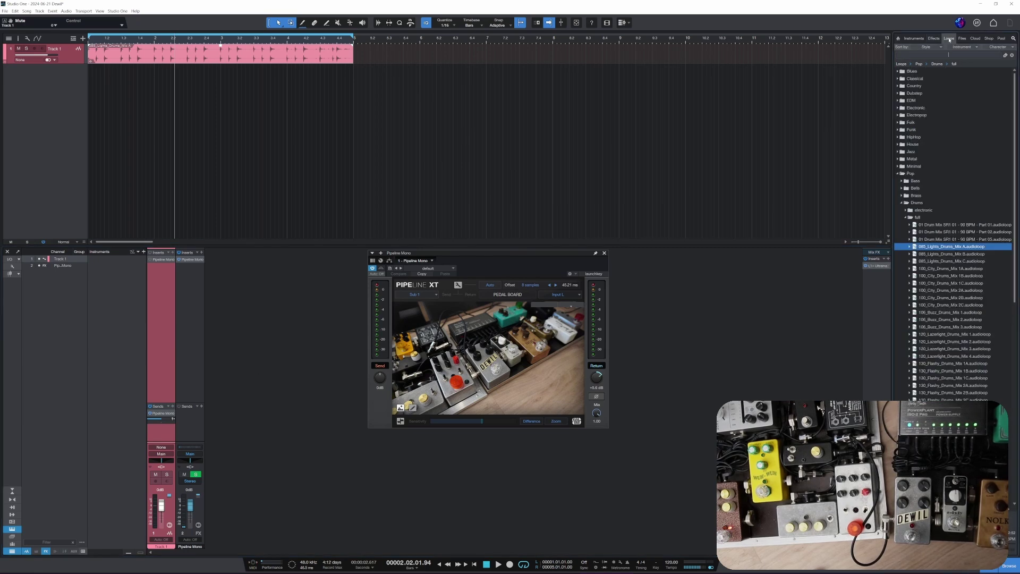
Add the 04 Acoustic Guitar AG1 17 loop from Pop > Guitar > acoustic as a new track sending to Pipeline Mono
click(902, 205)
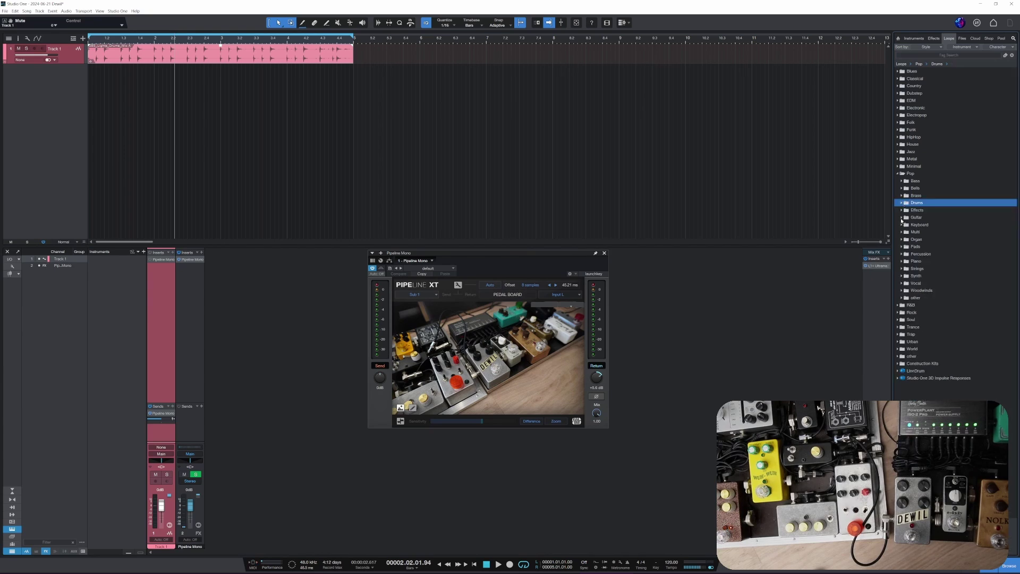
click(902, 218)
click(905, 227)
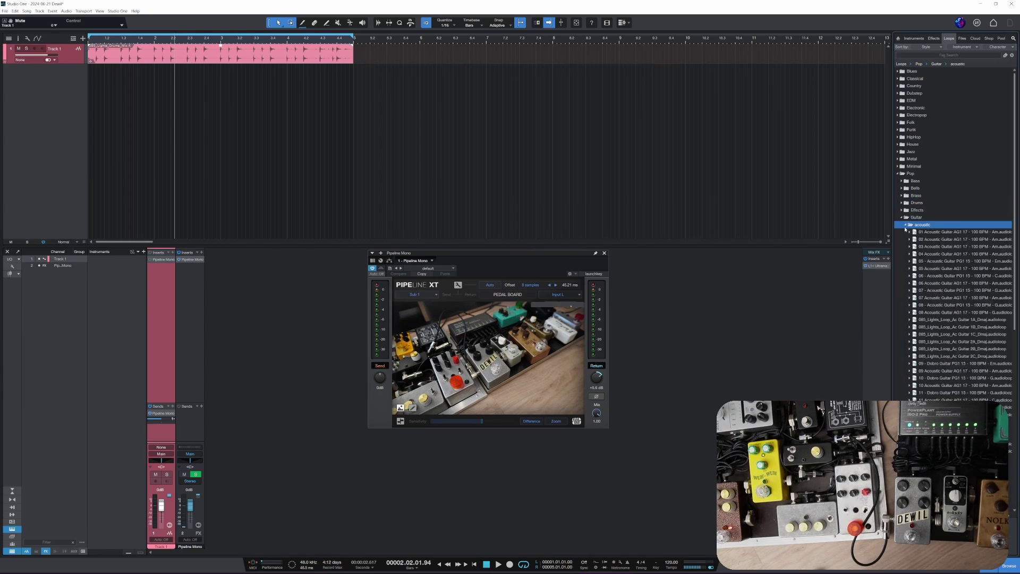
click(934, 253)
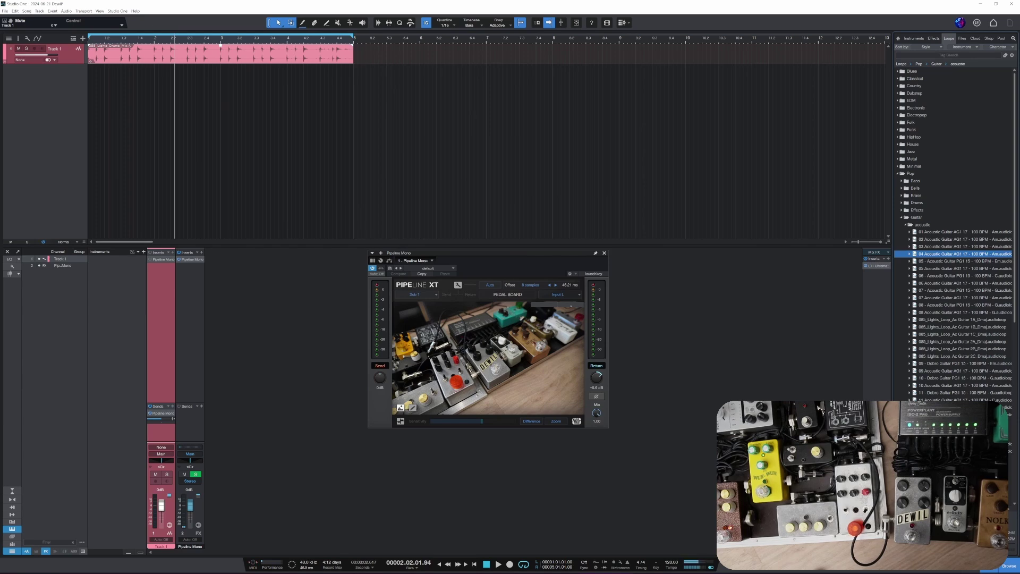
drag(960, 257, 96, 86)
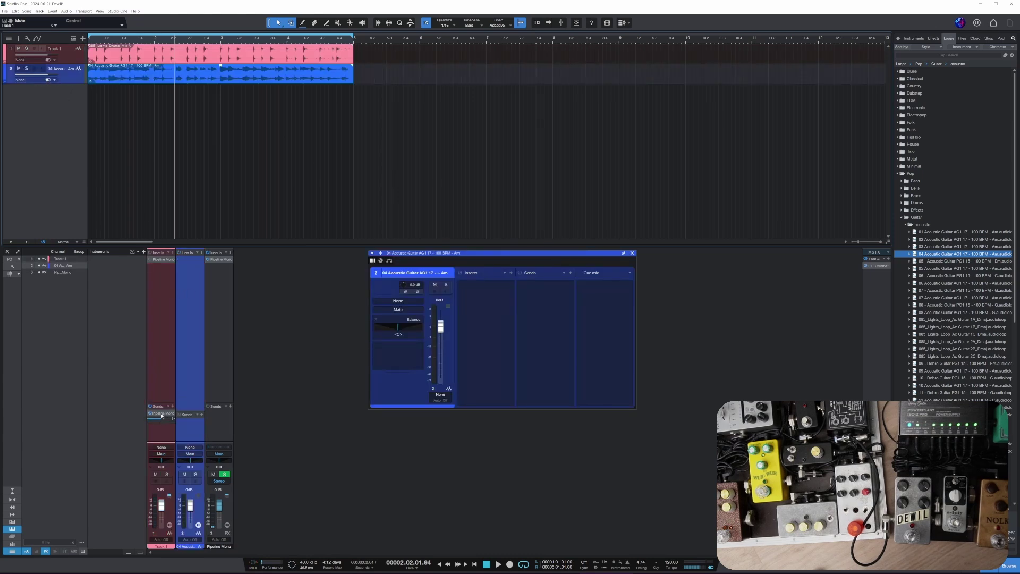
drag(169, 418, 192, 400)
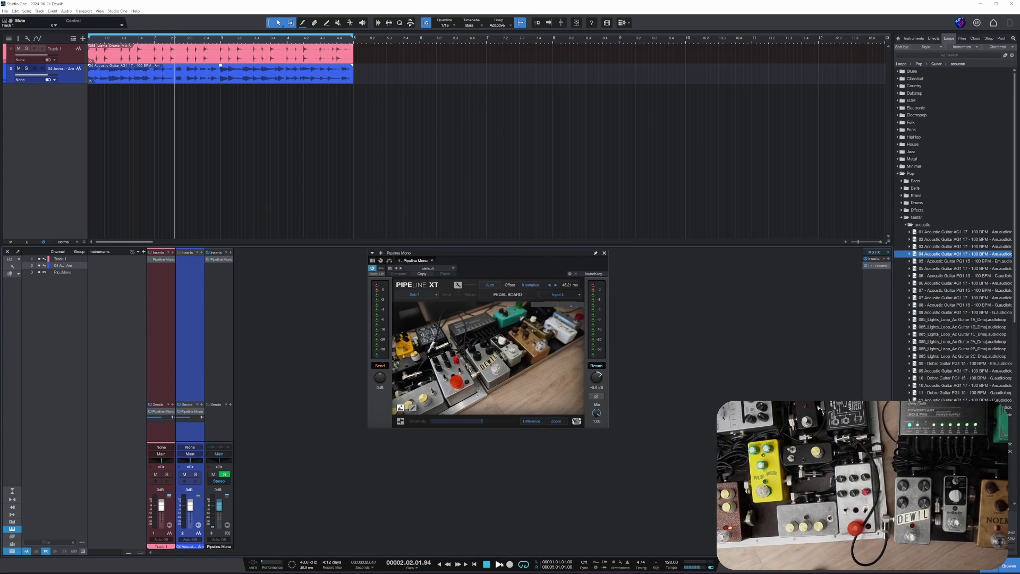
Play the song and lower the guitar to about -7 dB, with its Pipeline Mono send at +4.2
click(500, 564)
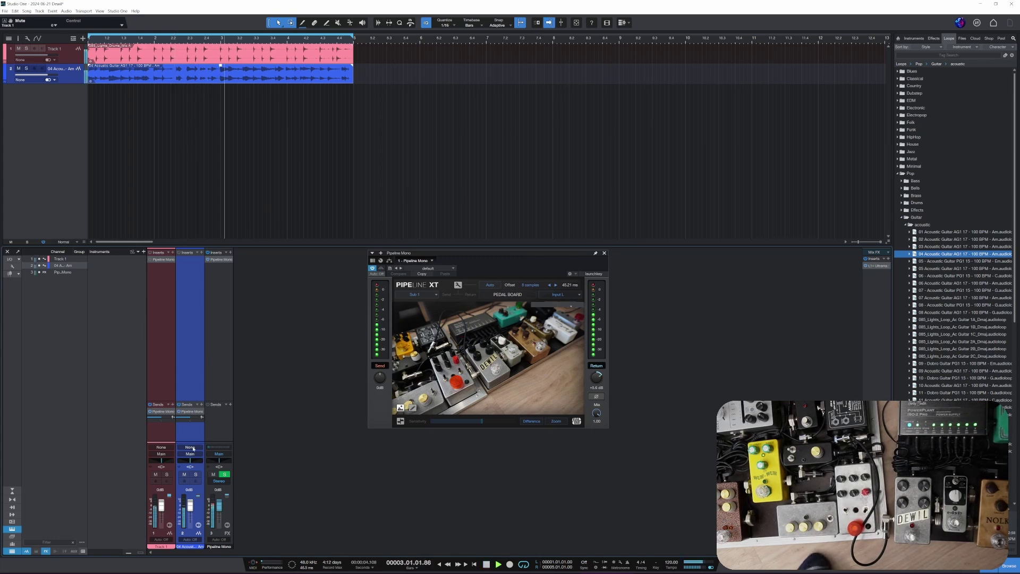
drag(190, 505, 192, 508)
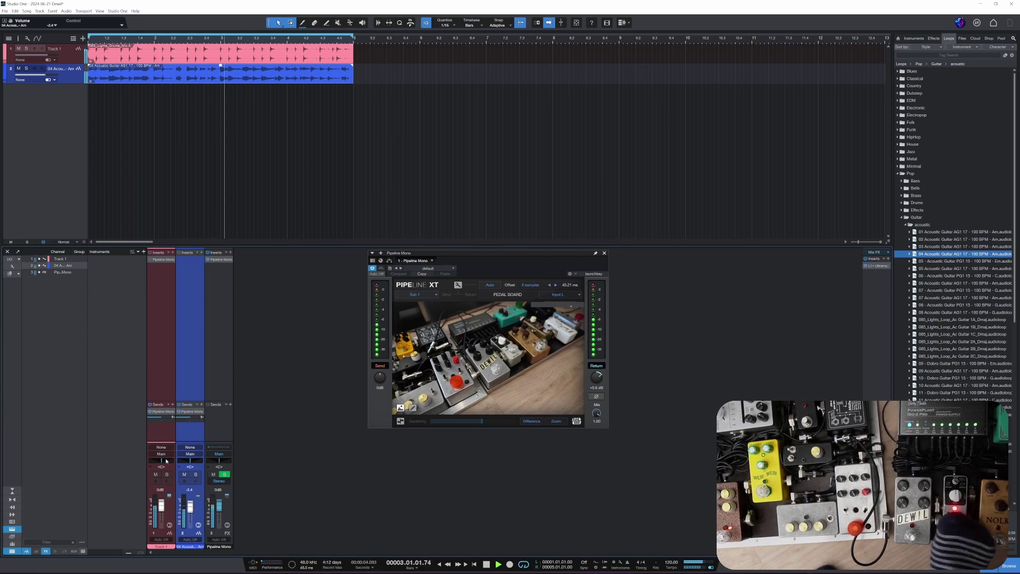
mouse_move(144, 418)
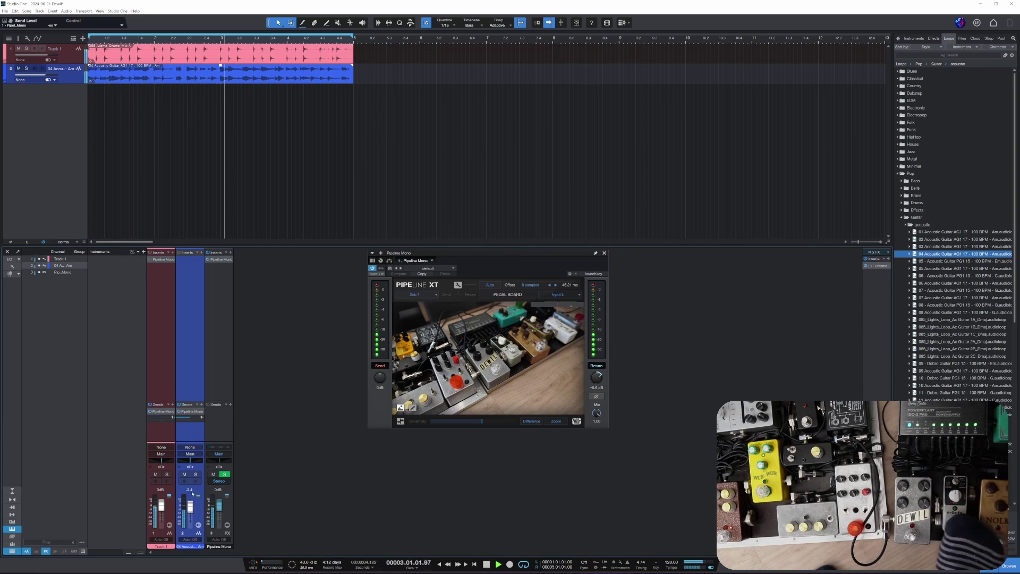
drag(189, 417, 196, 418)
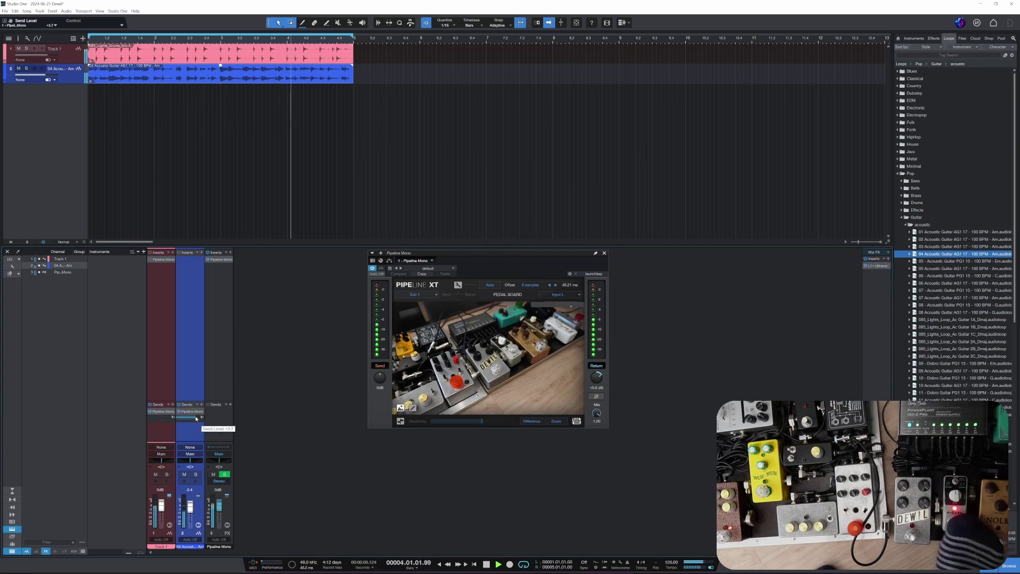
drag(190, 506, 191, 511)
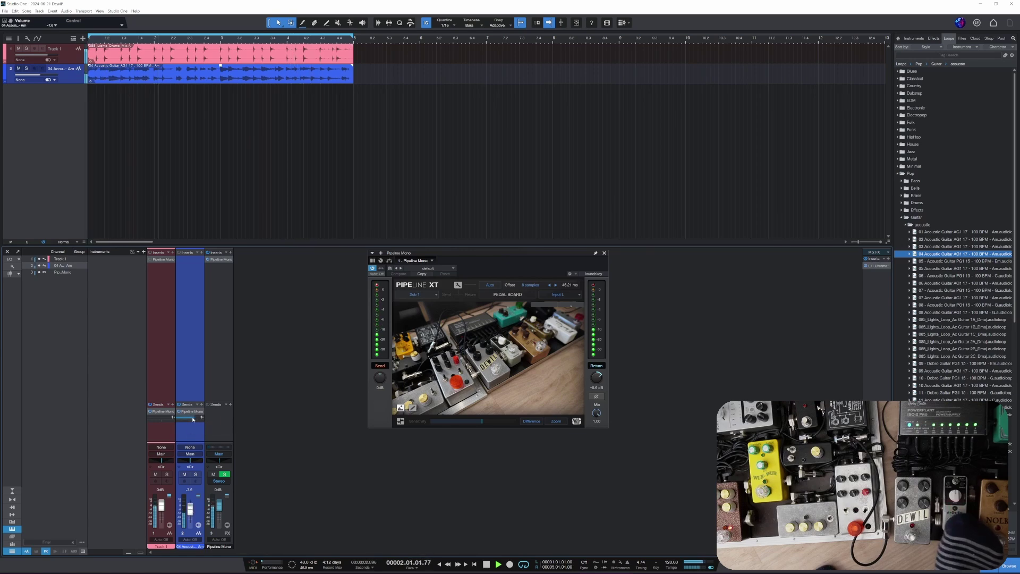
drag(192, 418, 193, 419)
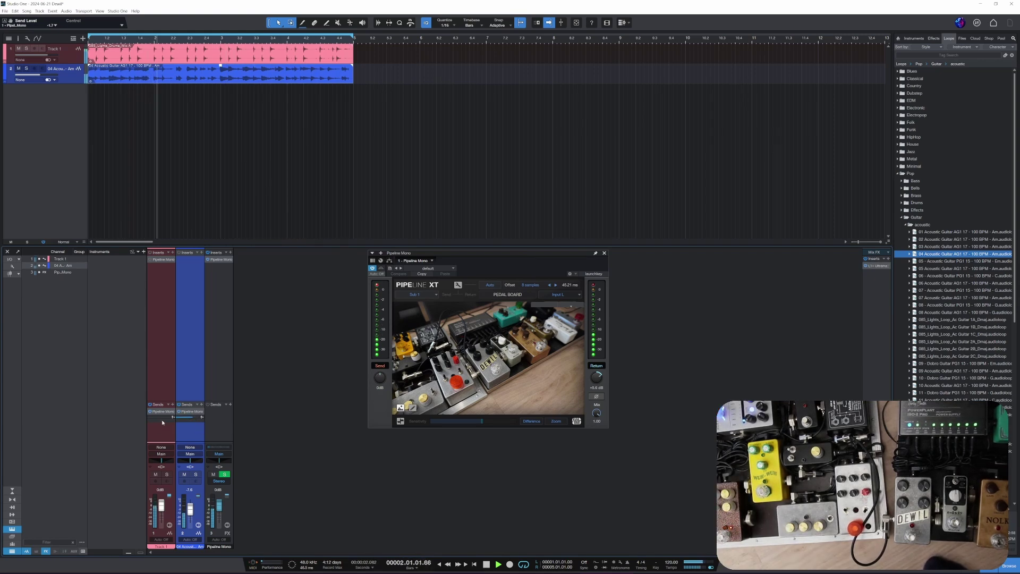
Raise the drum track to +5.4 dB and set its Pipeline Mono send to -10.0
drag(158, 417, 155, 418)
drag(162, 505, 162, 502)
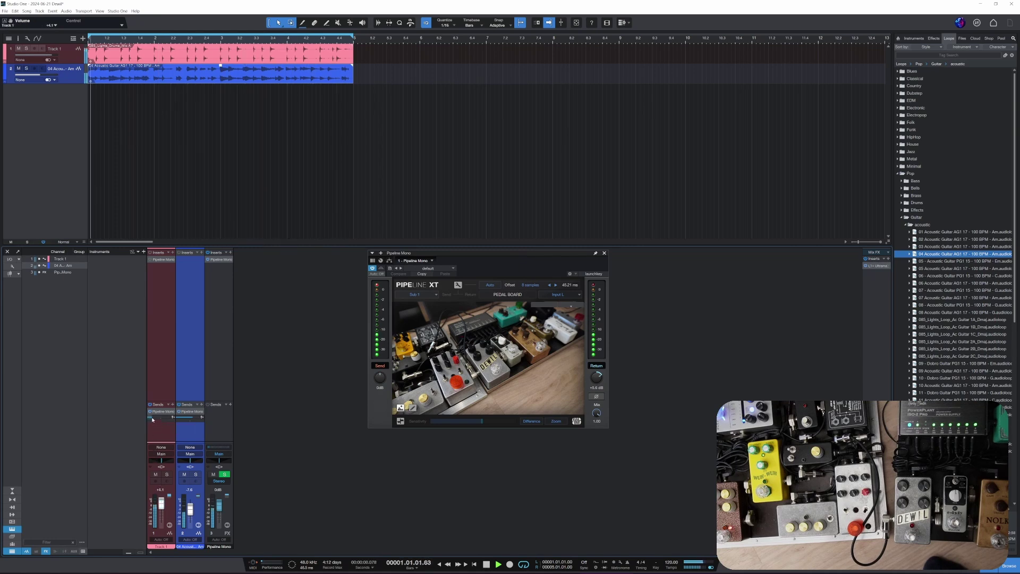
drag(151, 418, 155, 419)
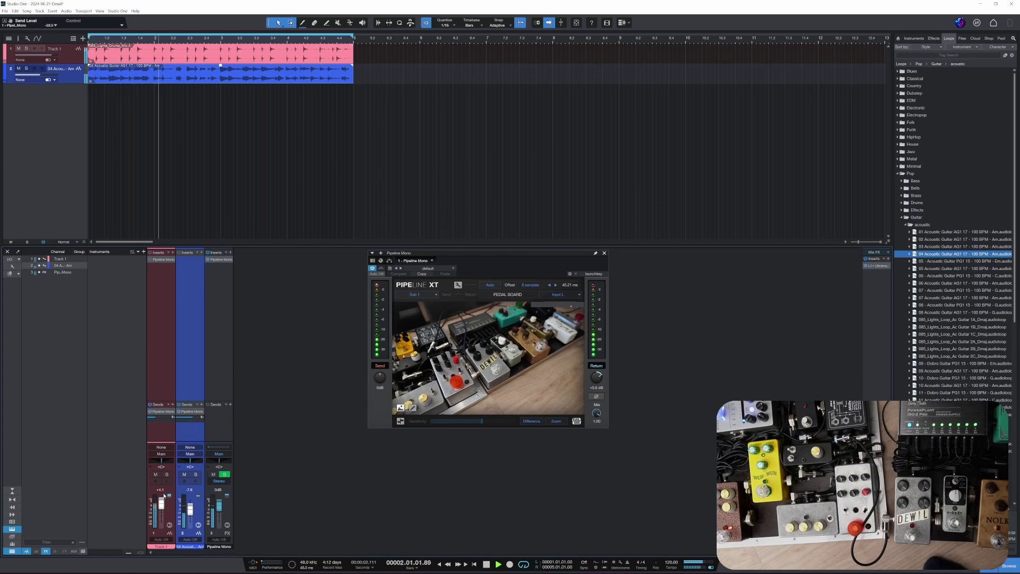
drag(156, 417, 157, 419)
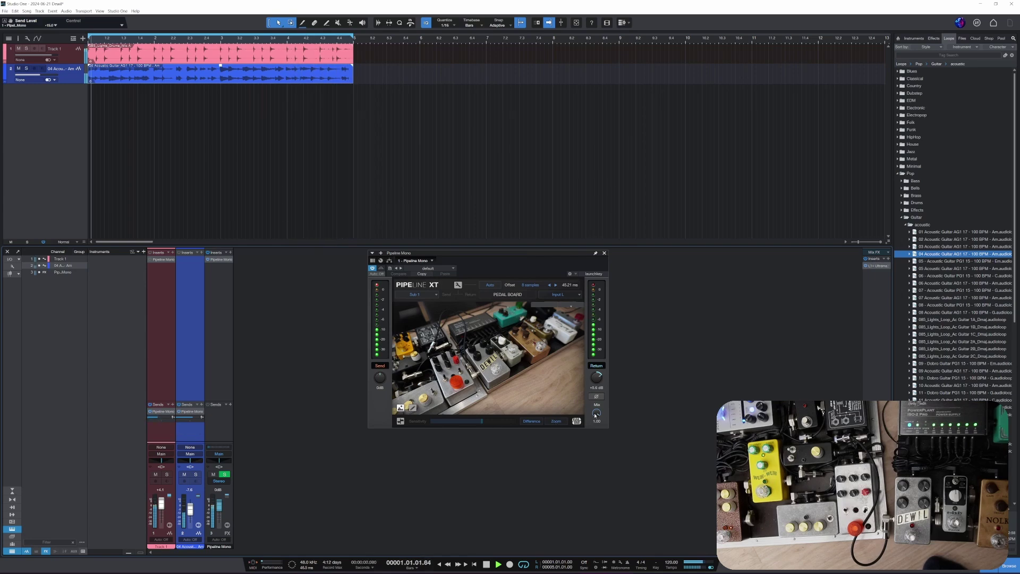
Lower the Pipeline XT Mix knob to 0.81 and raise the drum send to -6.3
drag(596, 413, 595, 426)
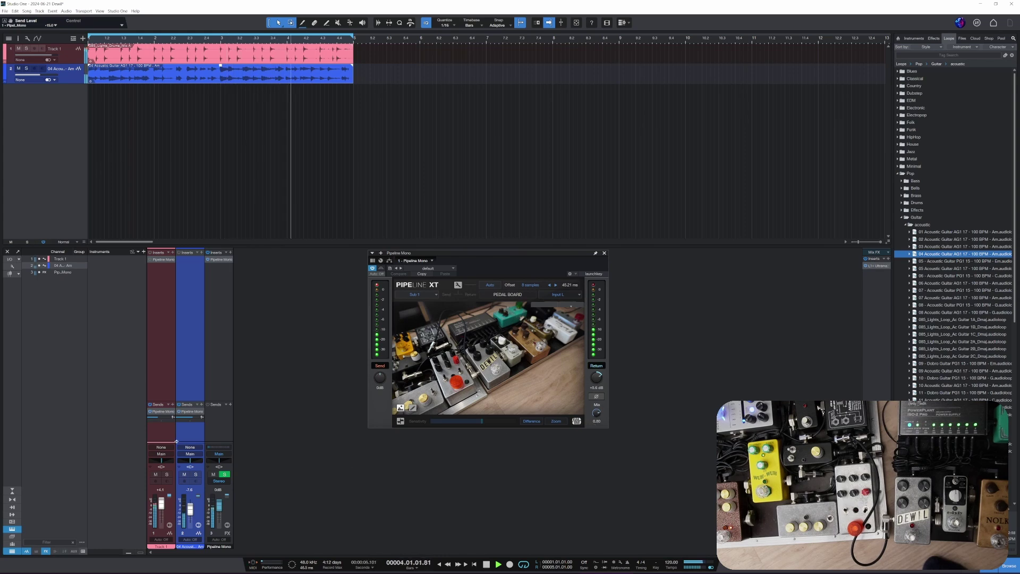
mouse_move(189, 420)
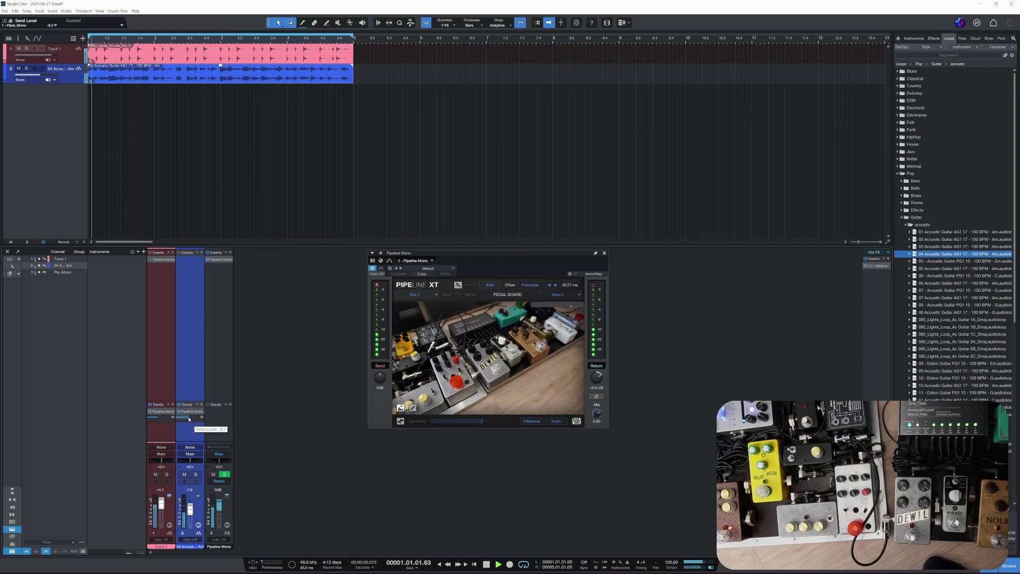
mouse_move(155, 419)
drag(156, 419, 155, 420)
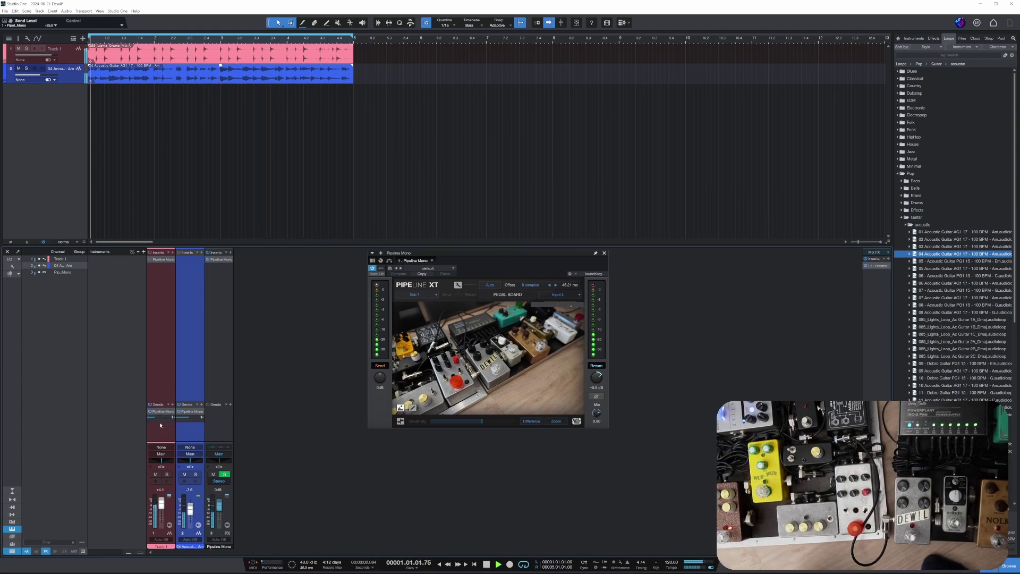
Open and close the guitar channel window, then stop playback with Space
click(189, 418)
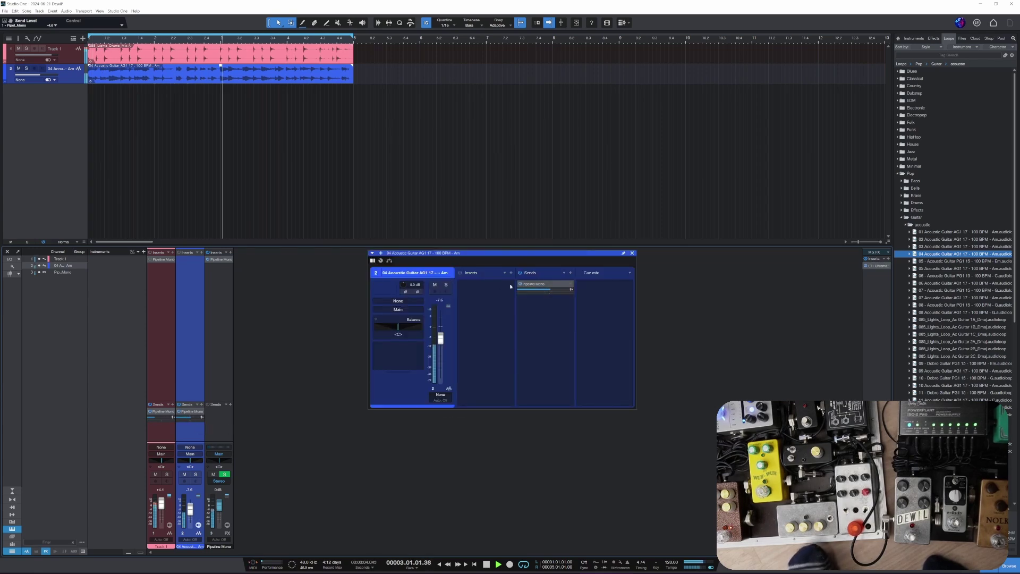
click(389, 421)
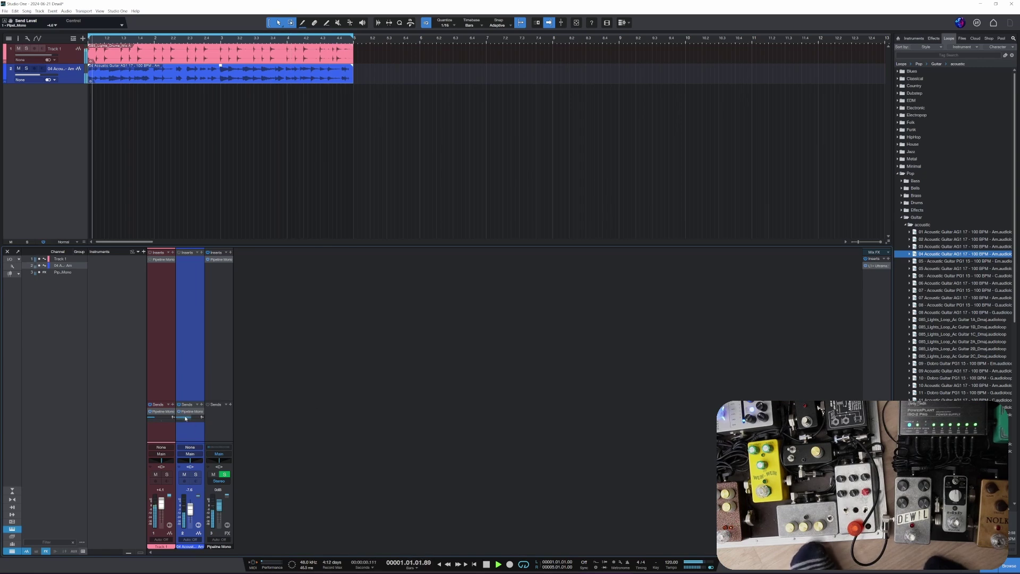
mouse_move(193, 417)
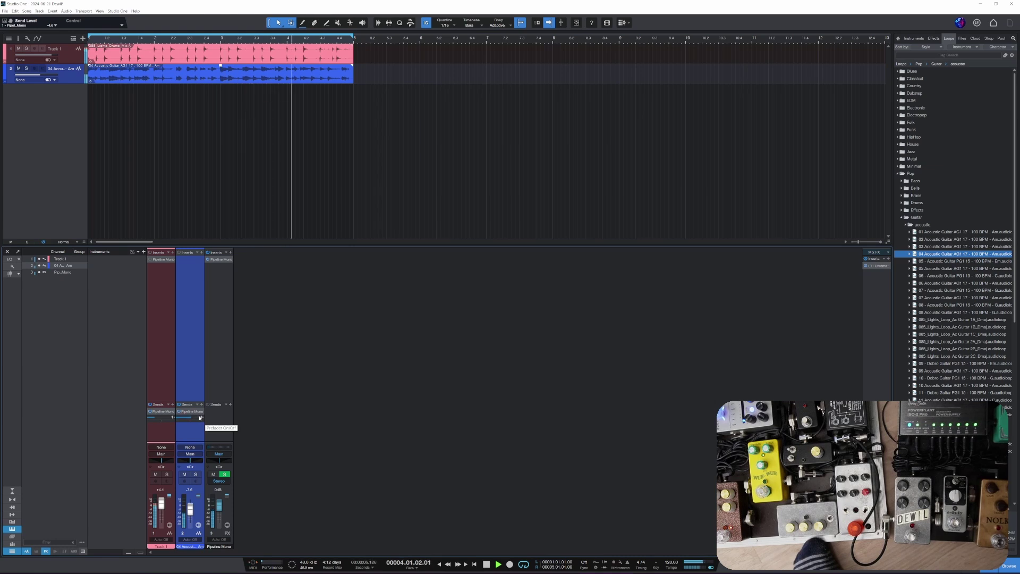
key(space)
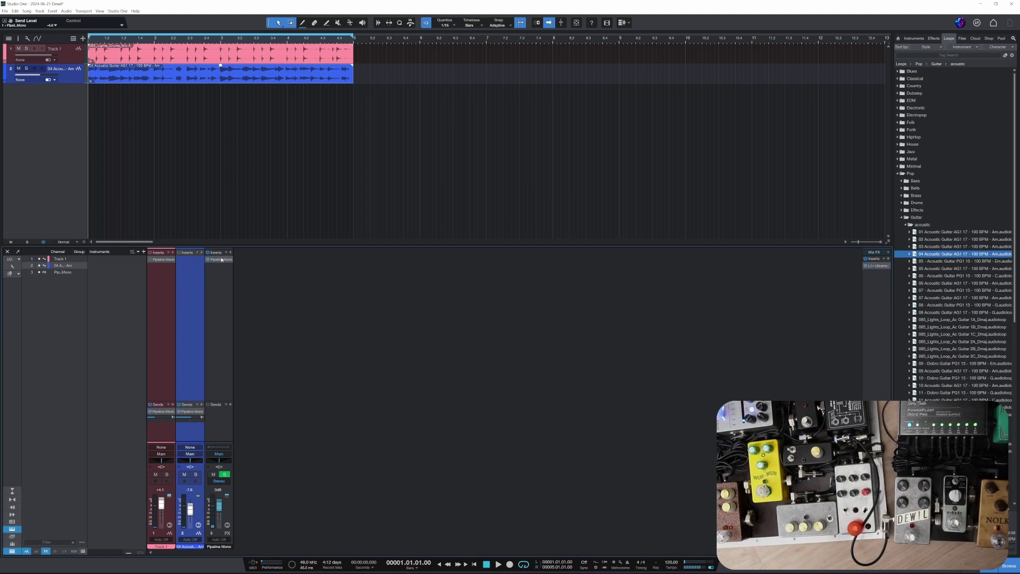
Open the Pipeline XT pedalboard editor from the Pipeline Mono FX channel's insert slot
click(221, 259)
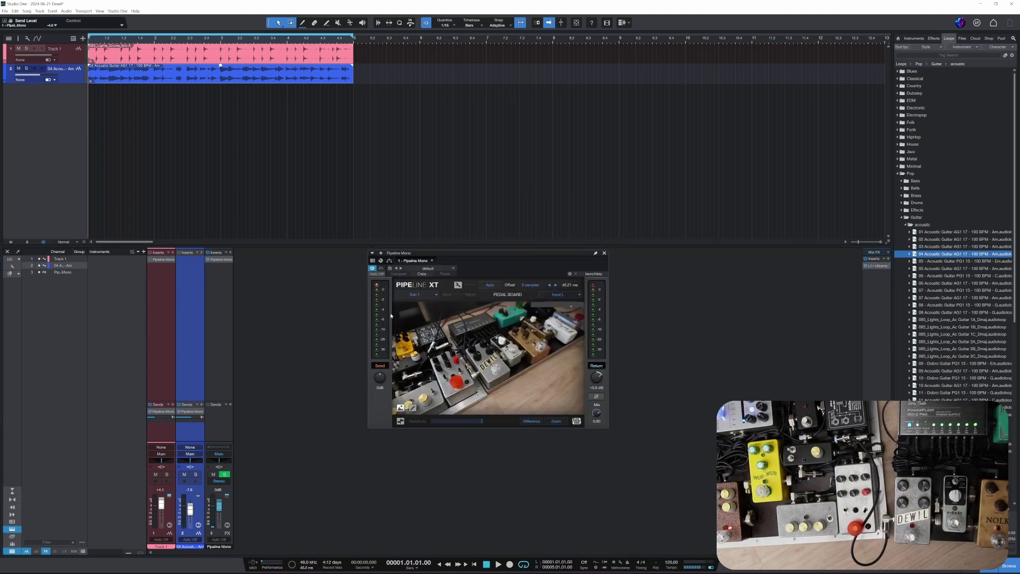